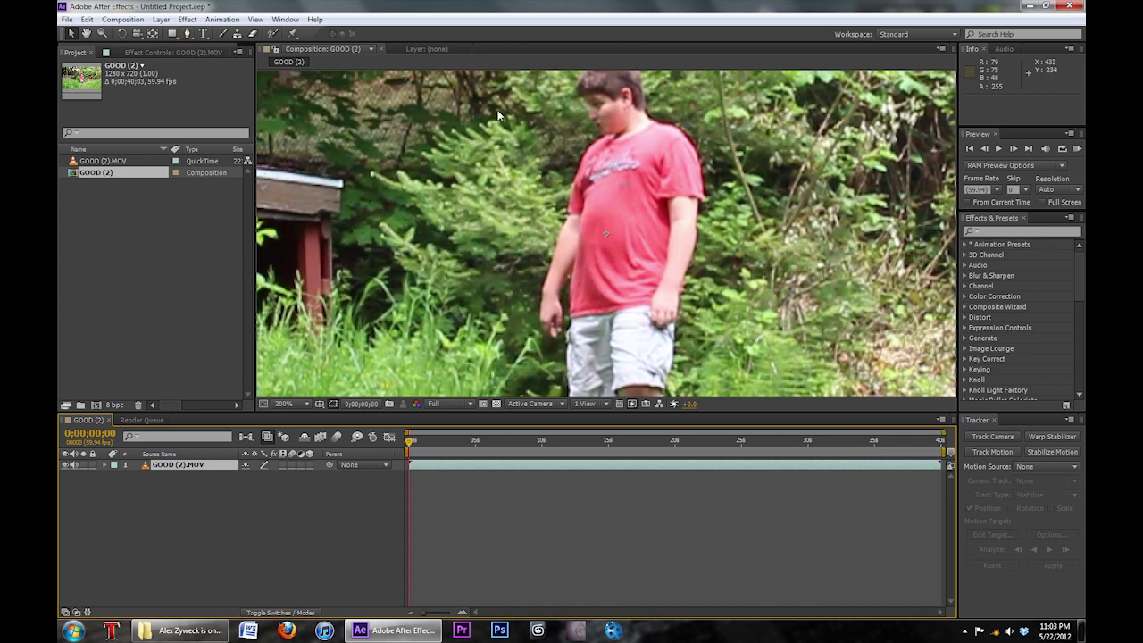
- With the Pen tool, start a mask on the GOOD (2).MOV layer, tracing from the chin down the shoulder and outer arm to the hand
click(187, 33)
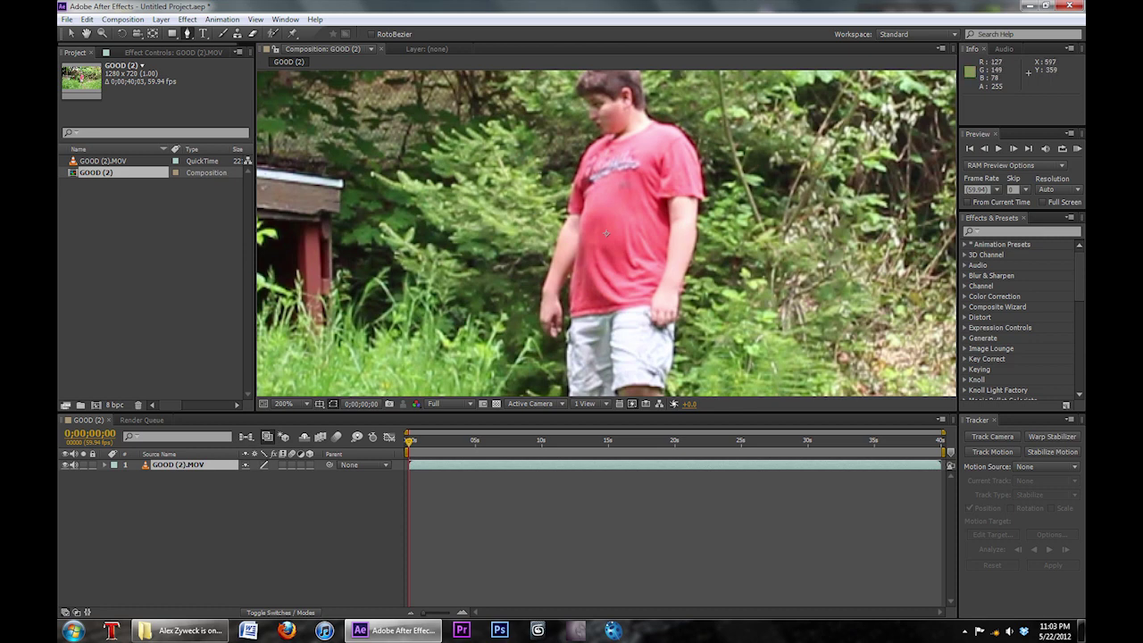
click(604, 134)
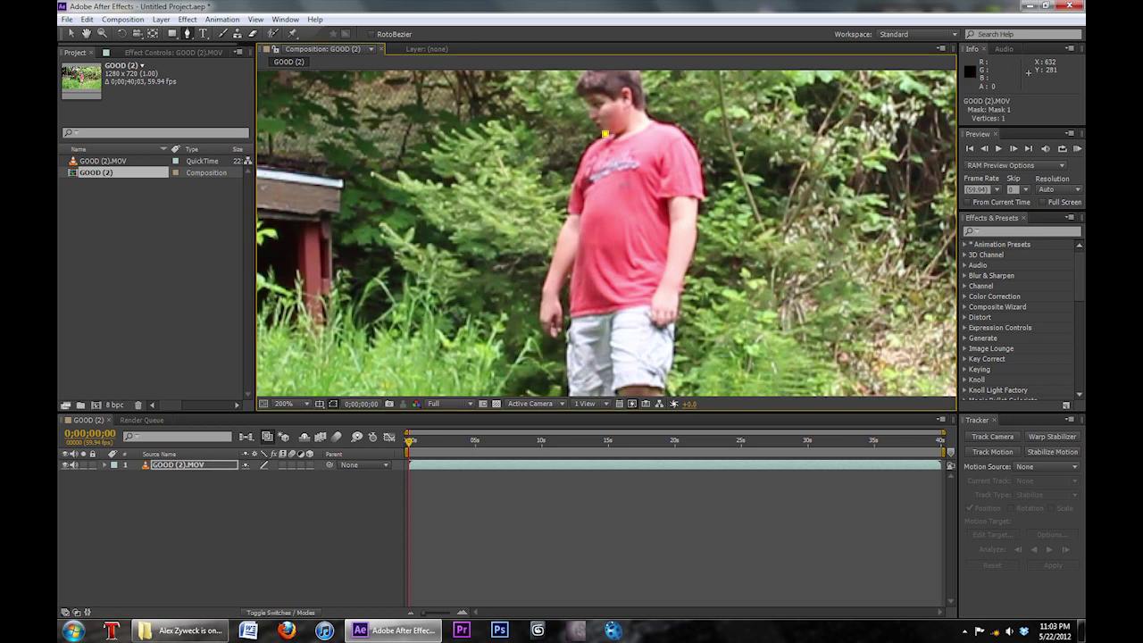
click(586, 148)
click(575, 173)
click(567, 204)
click(554, 249)
click(548, 275)
click(543, 286)
click(540, 308)
click(541, 322)
click(543, 334)
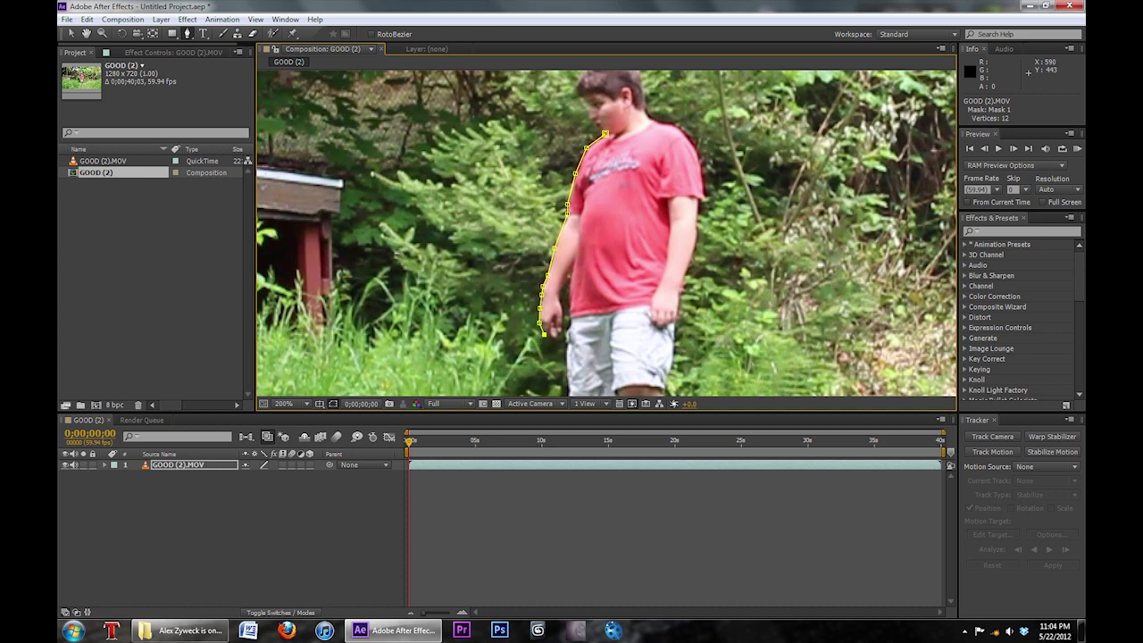
- Continue the mask path around the fingertips, up the inner arm, and down the edge of the shirt and shorts
click(555, 337)
click(563, 329)
click(562, 310)
click(559, 296)
click(571, 269)
click(570, 317)
click(569, 339)
click(566, 376)
- Route the mask loosely below the shorts, behind the body and above the head, trace the face, and close the path at the chin
key(comma)
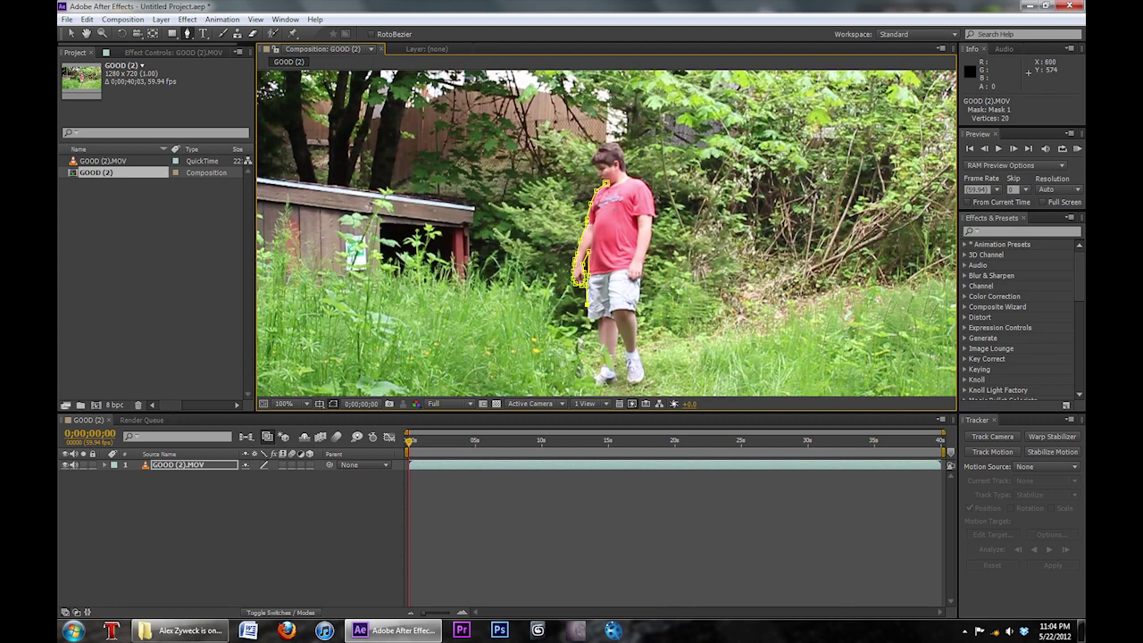
click(589, 327)
click(692, 322)
click(699, 127)
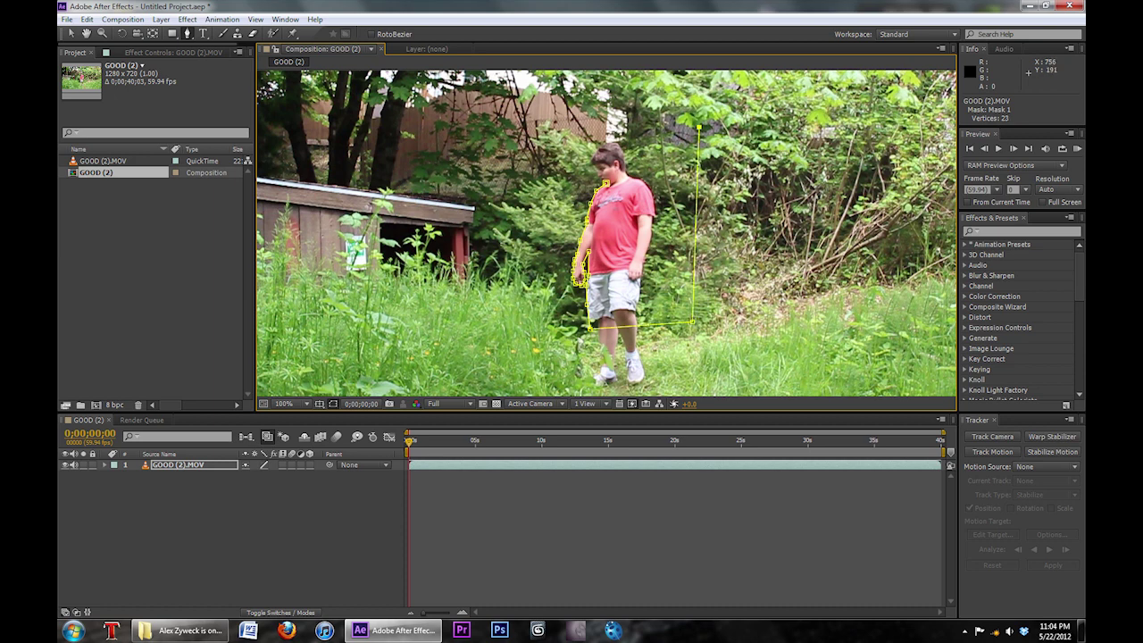
click(594, 145)
click(592, 164)
click(596, 179)
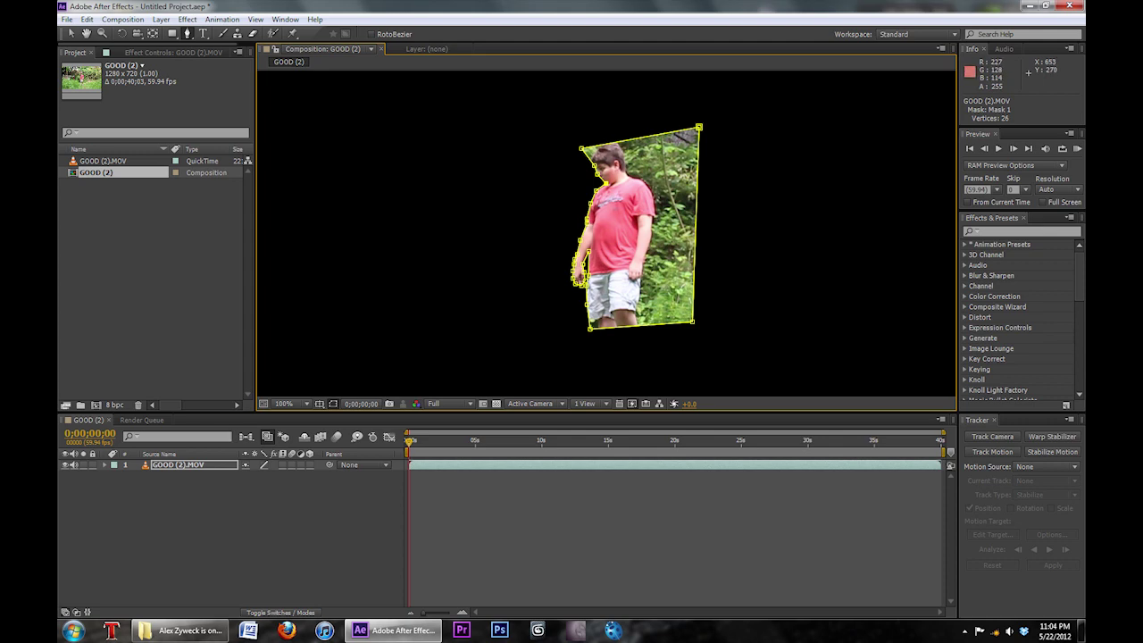
key(ctrl+z)
scroll(609, 125, up, 1)
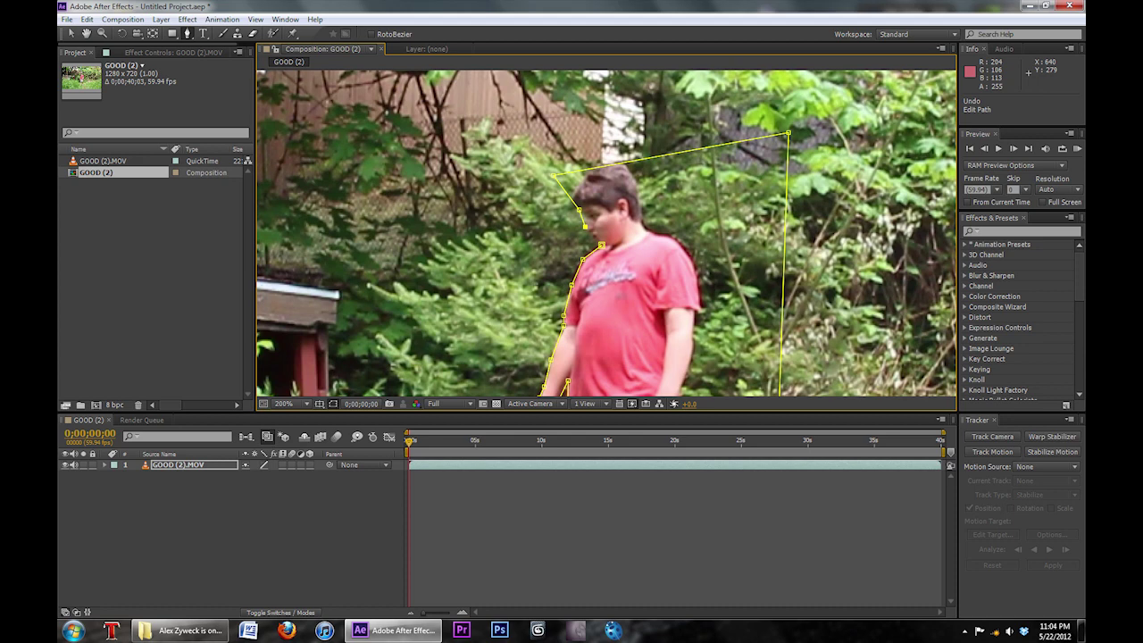
click(585, 226)
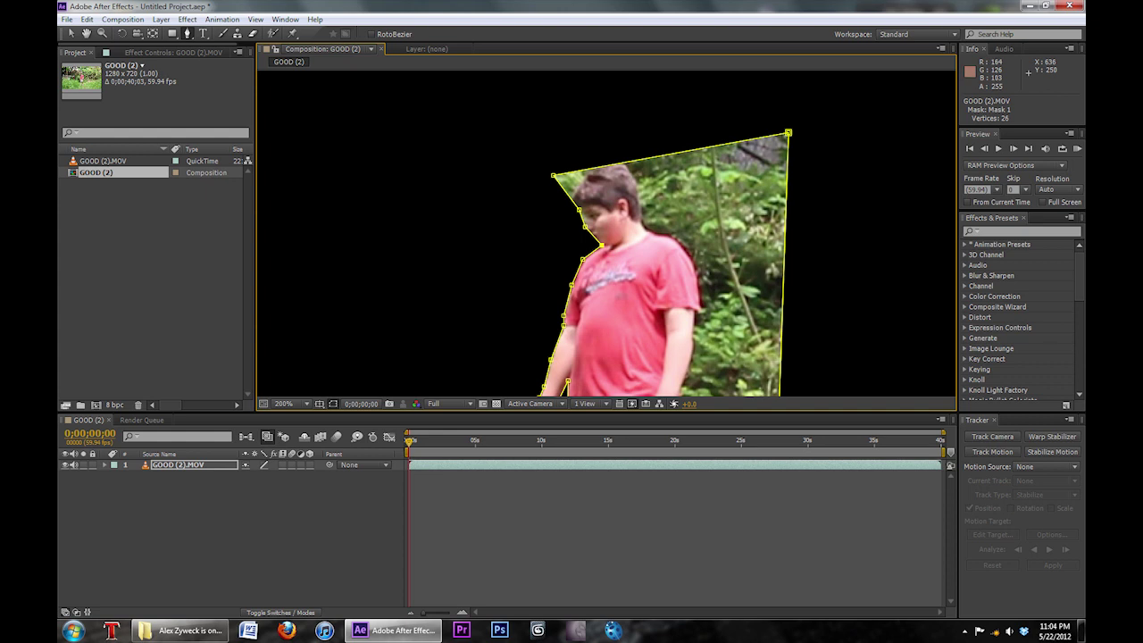
- Expand the clip's Masks group in the timeline, switch to the Selection tool, and deselect the layer
key(comma)
click(104, 464)
click(115, 466)
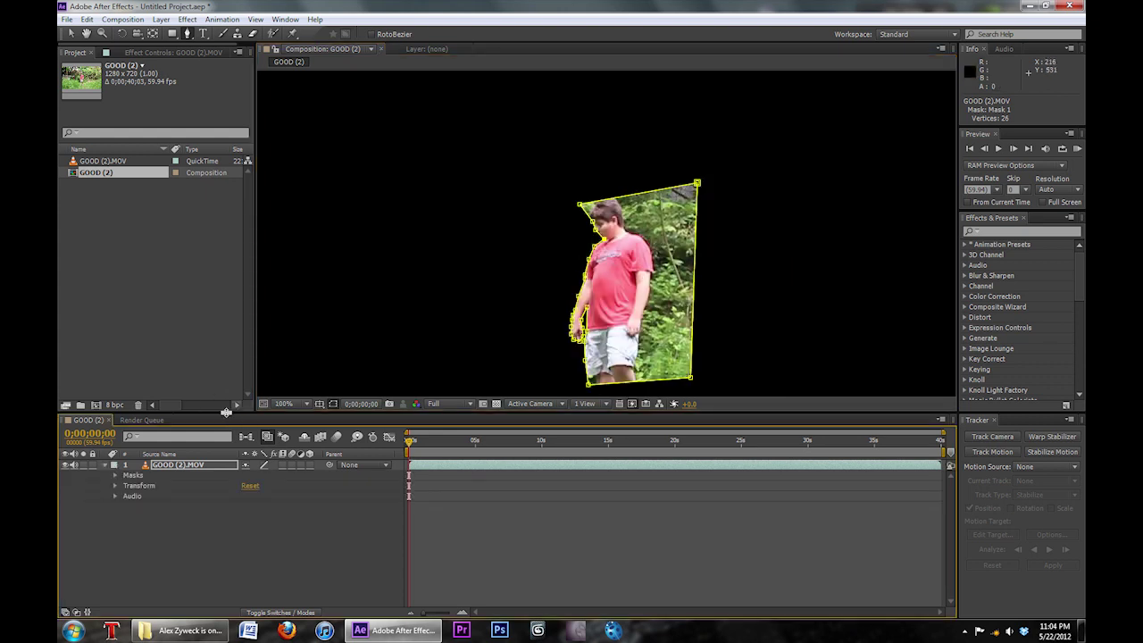
click(114, 474)
key(period)
key(period)
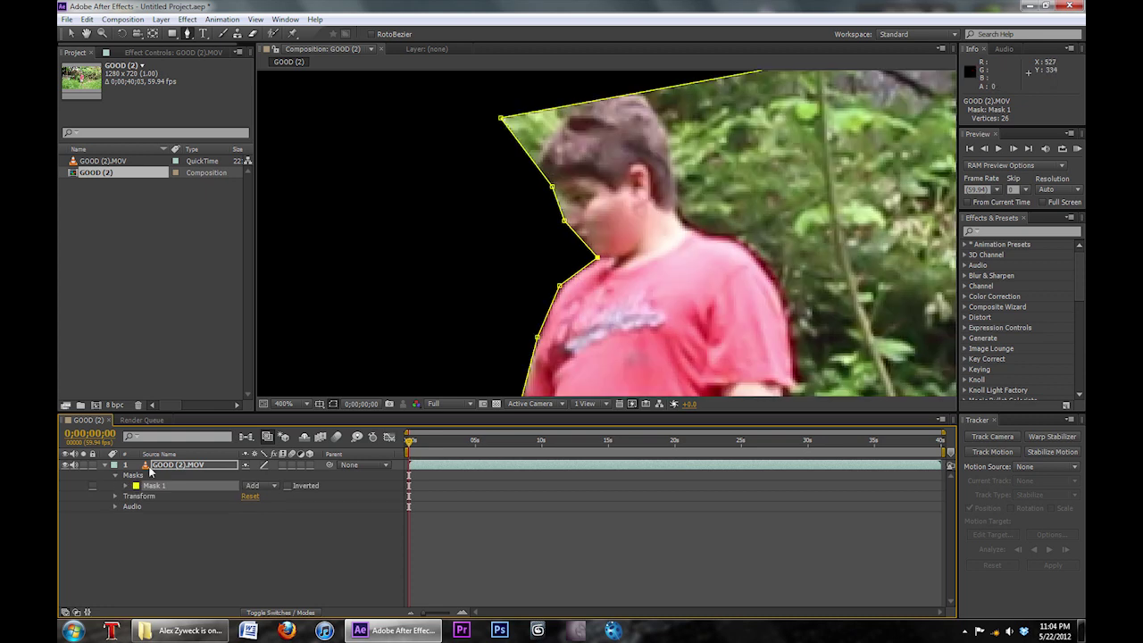
click(334, 270)
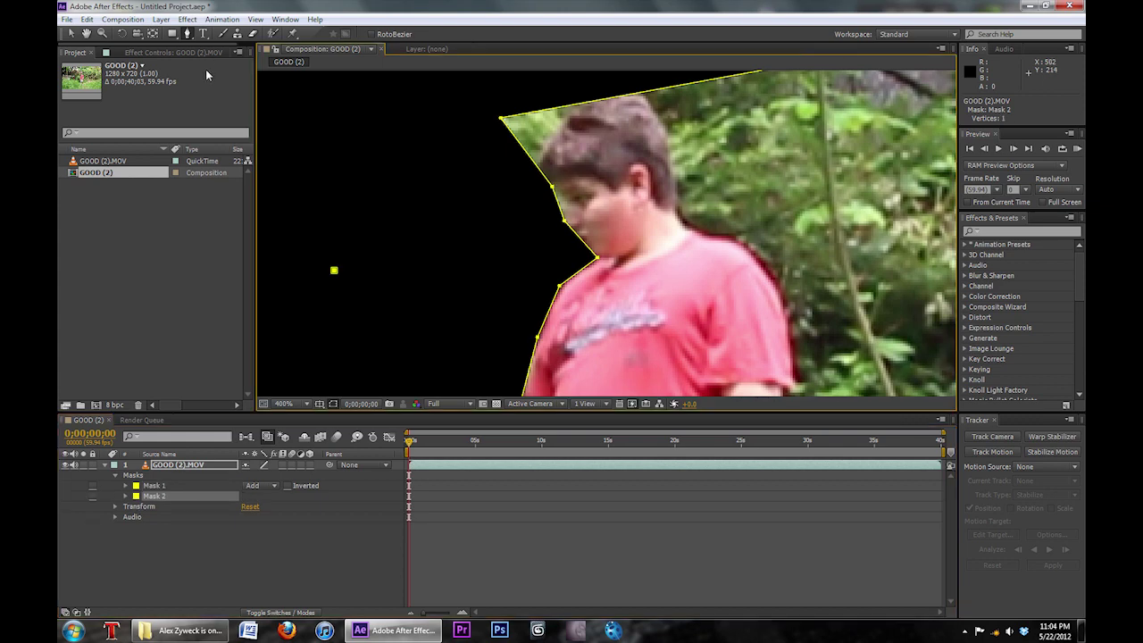
key(ctrl+z)
click(71, 33)
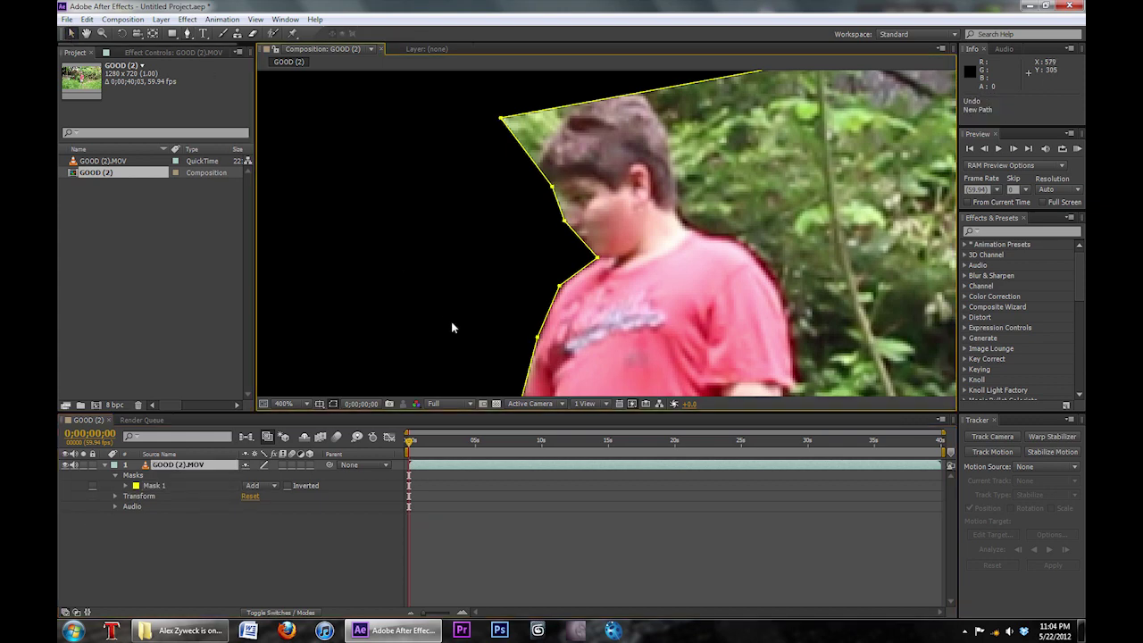
click(158, 529)
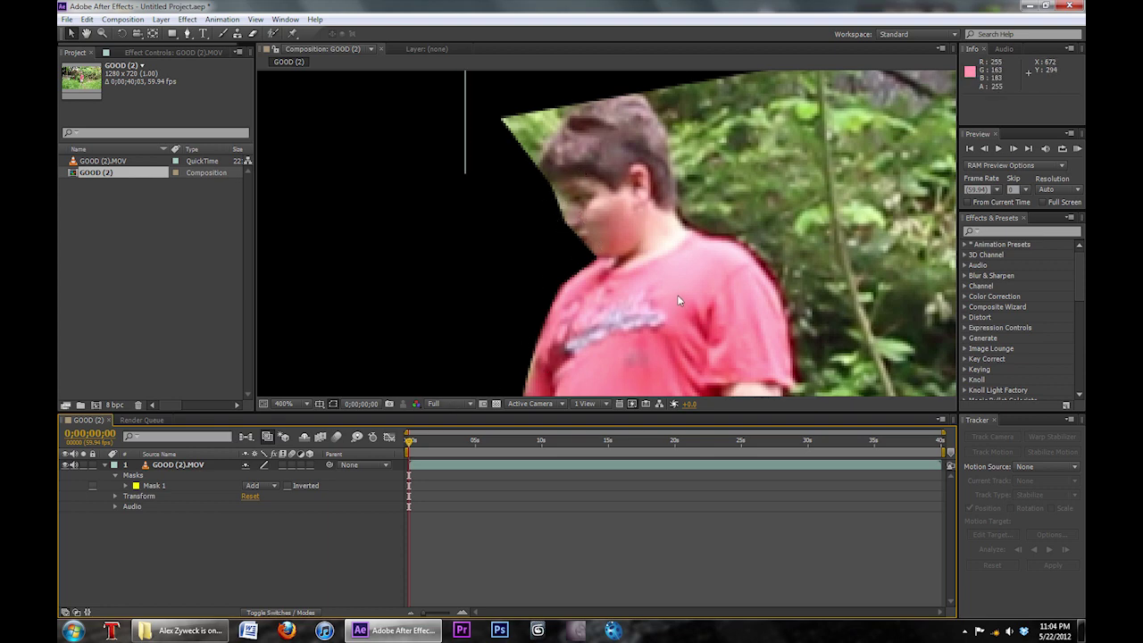
- Expand the properties of Mask 1 and set its Mask Feather to 8.0 pixels
click(152, 486)
click(126, 486)
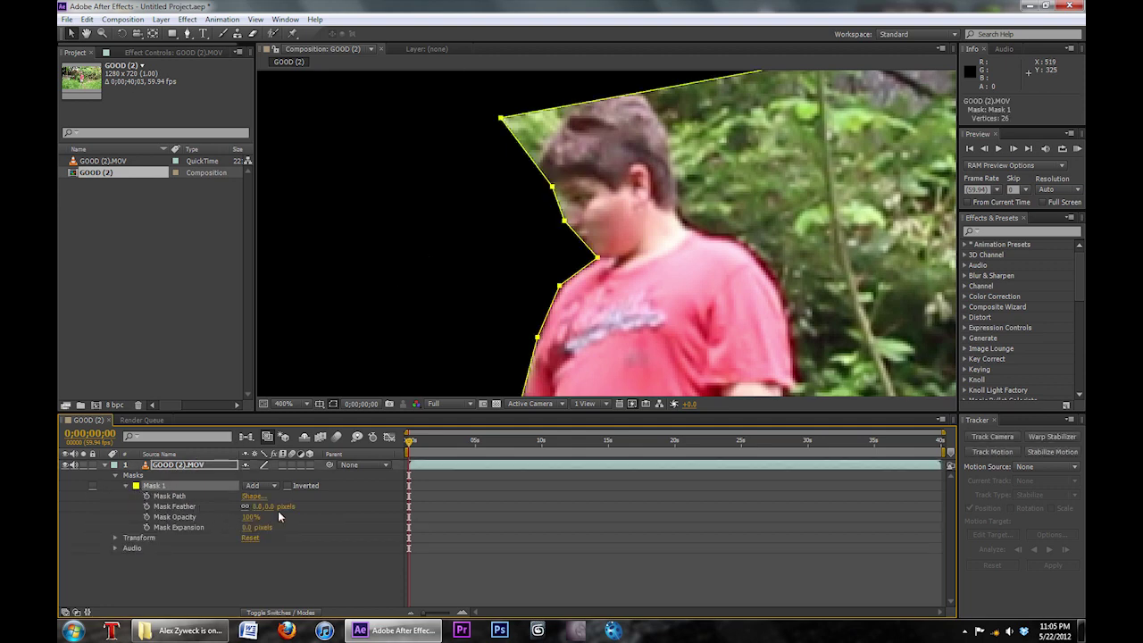
drag(263, 506, 270, 506)
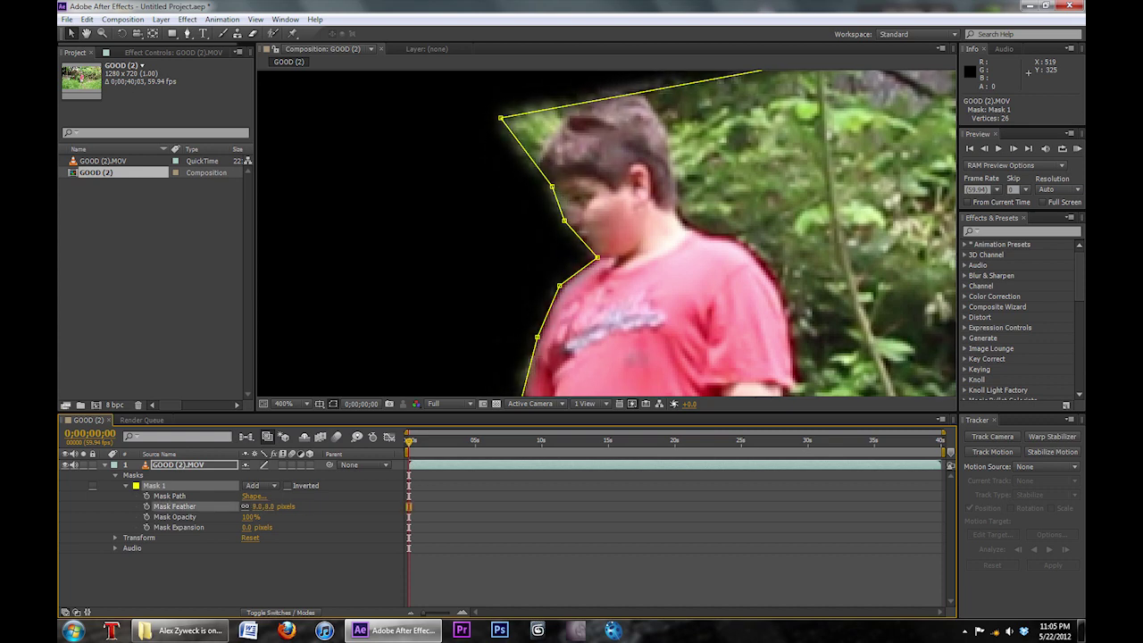
- Examine the feathered mask edge along the face and body with the mask outline hidden
click(191, 470)
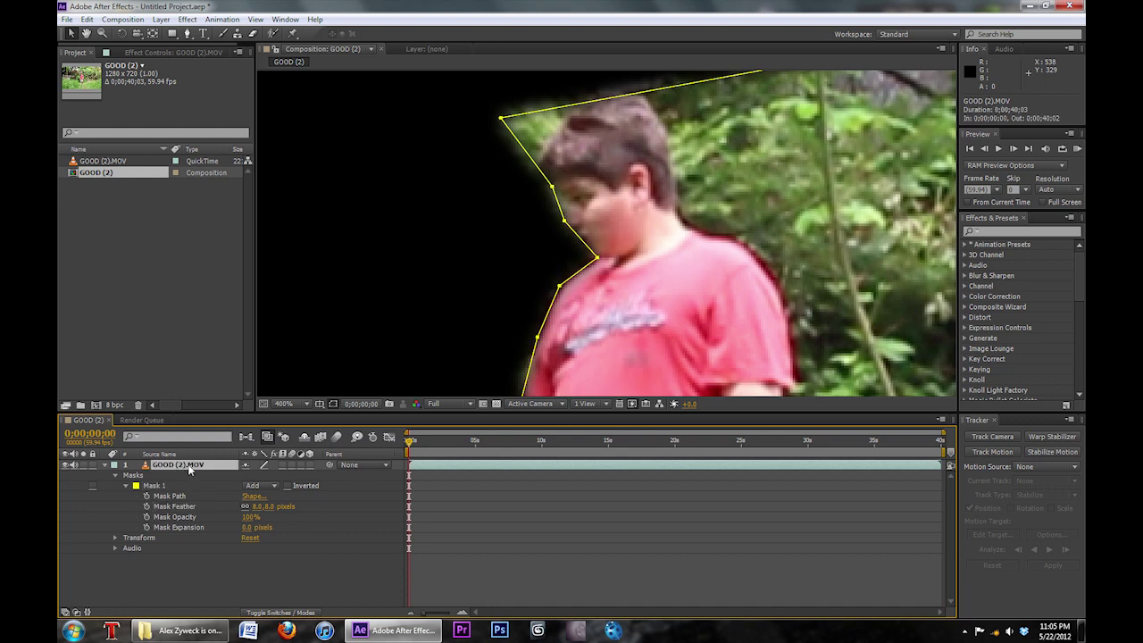
click(363, 168)
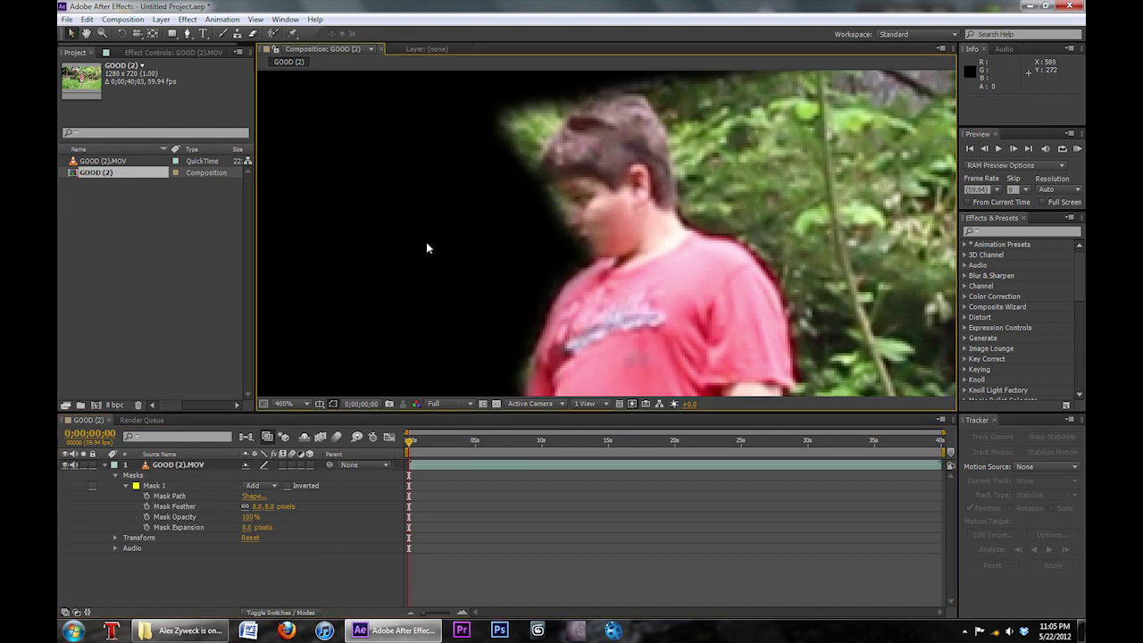
click(532, 316)
key(comma)
key(period)
key(comma)
key(period)
- Fit the whole frame in the viewer and enable Mask Path keyframing for Mask 1 at 0;00;00;00
click(156, 487)
key(comma)
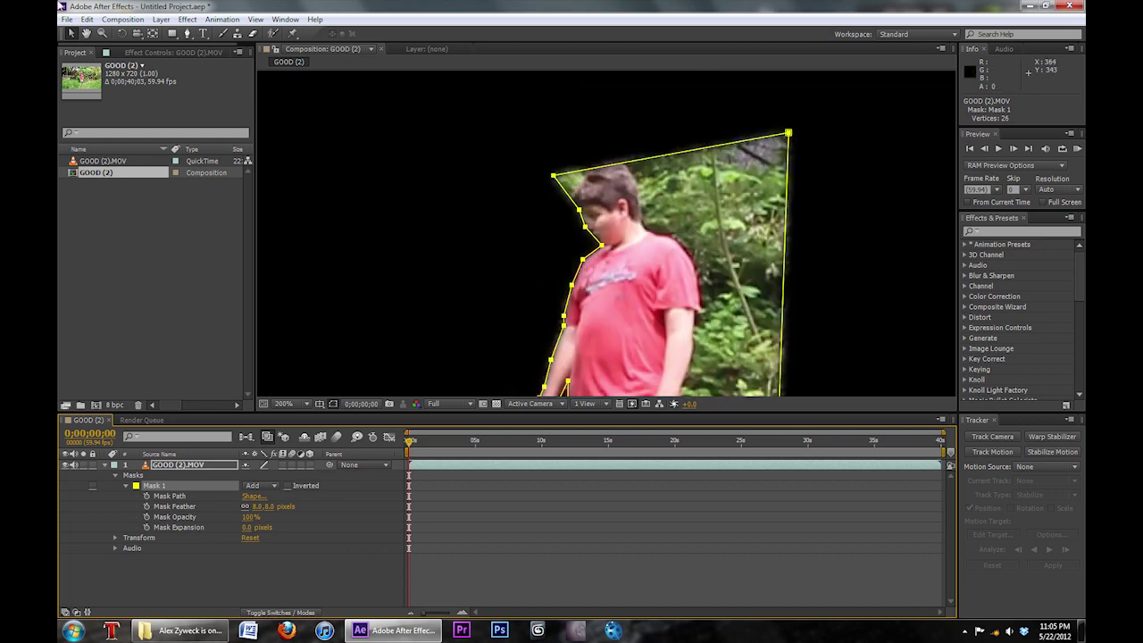
click(277, 405)
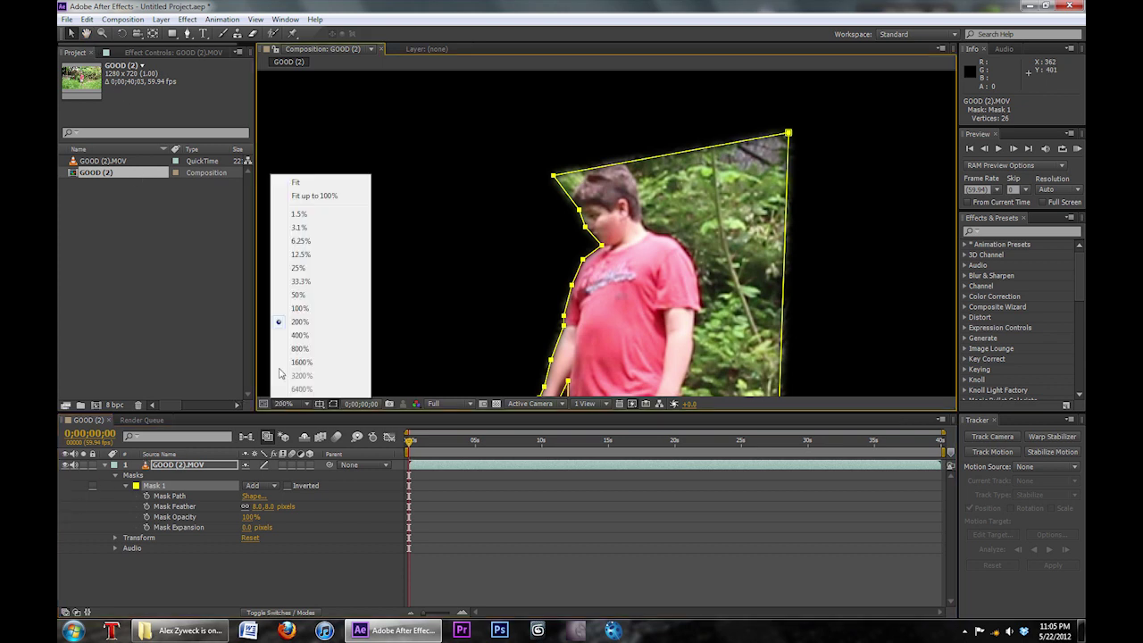
click(291, 182)
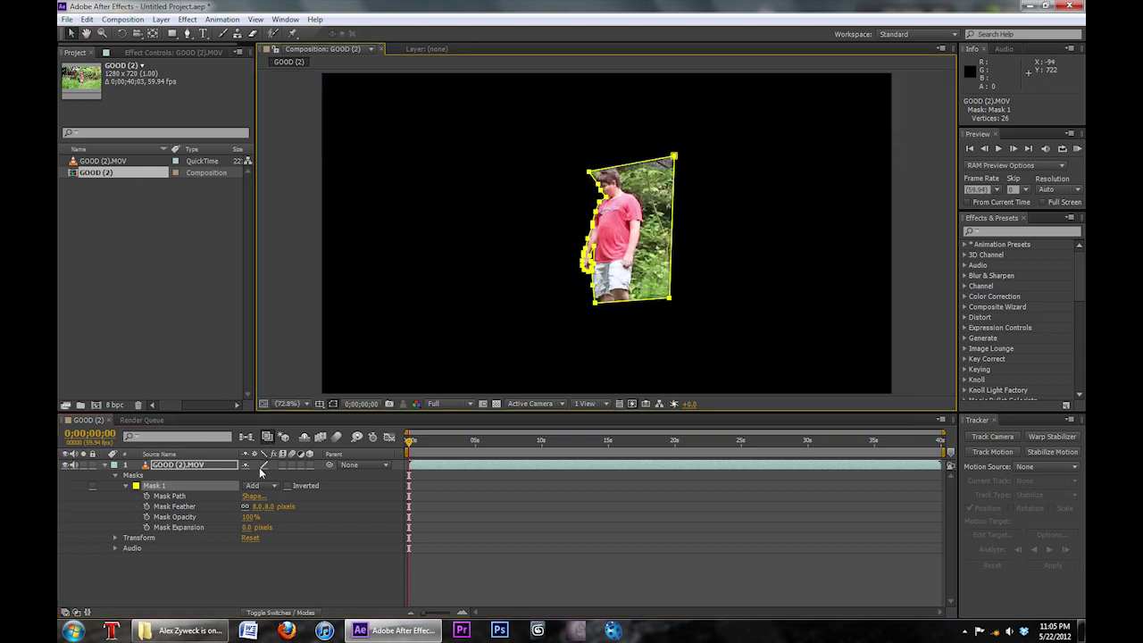
click(172, 498)
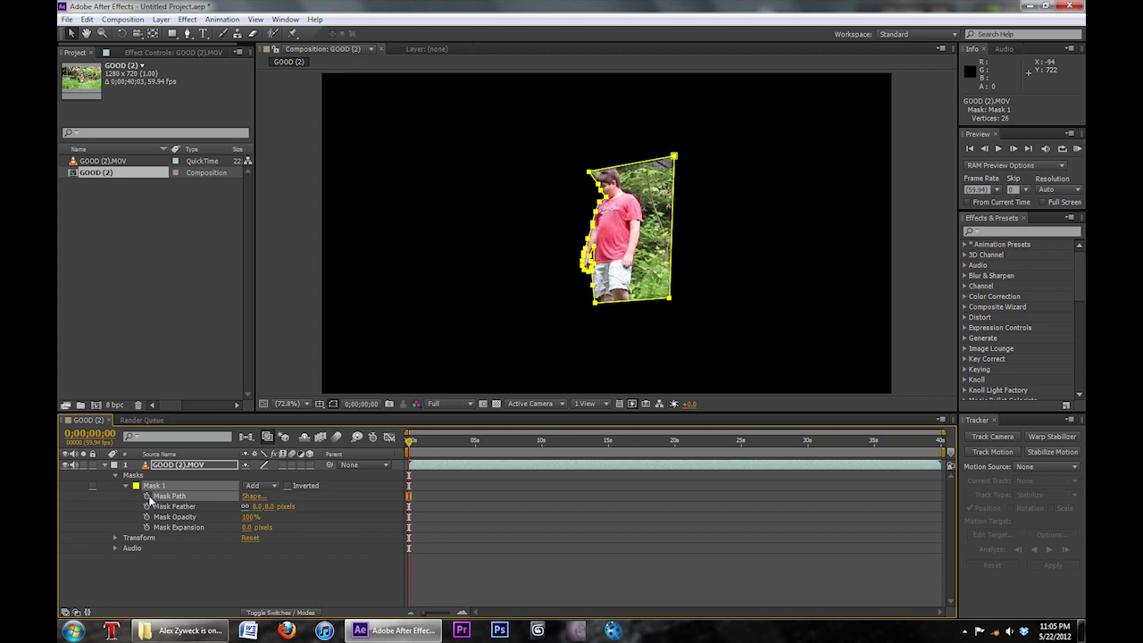
click(148, 498)
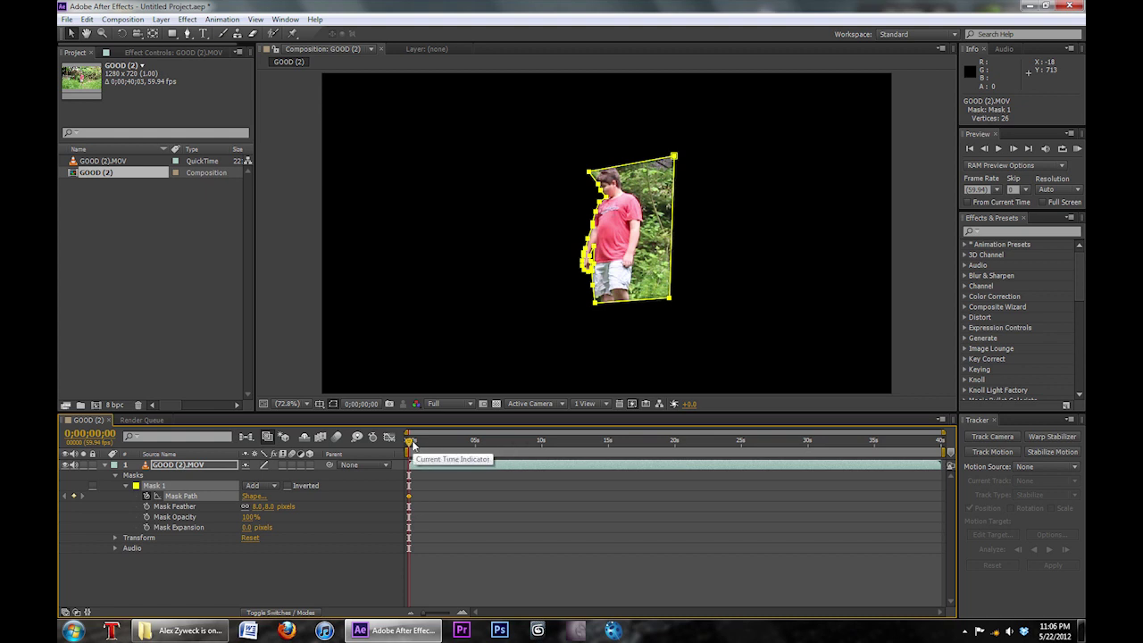
- Advance the current time to 0;00;00;04 and enlarge the timeline scale so individual keyframes are easier to distinguish
key(period)
key(period)
key(period)
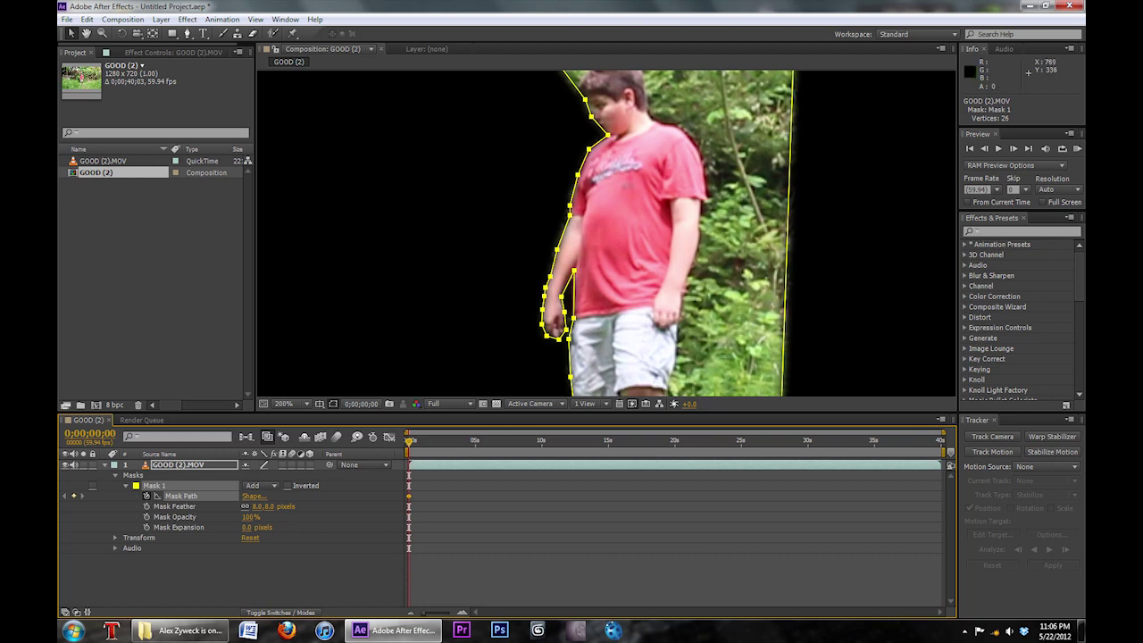
key(Page_Down)
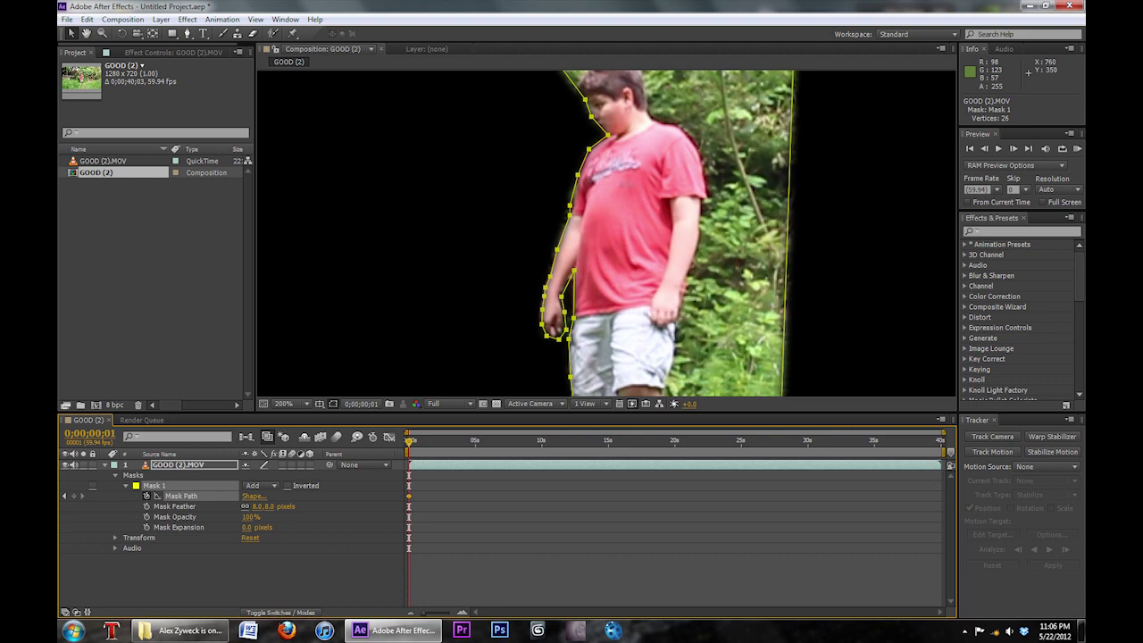
key(Page_Down)
key(Page_Down)
key(Page_Down)
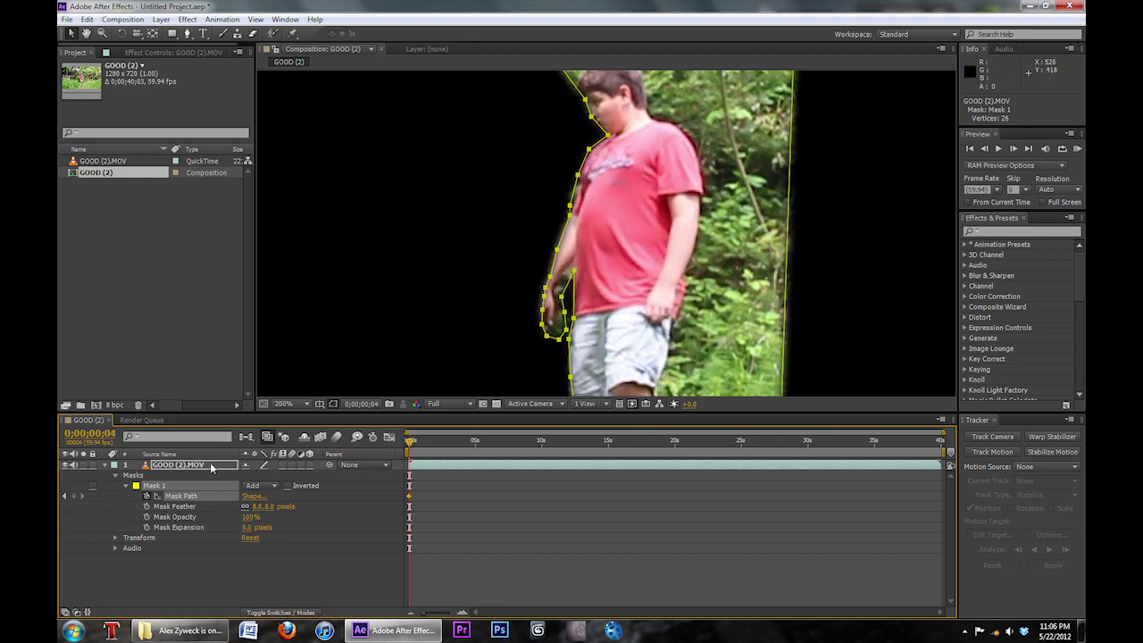
drag(422, 613, 451, 614)
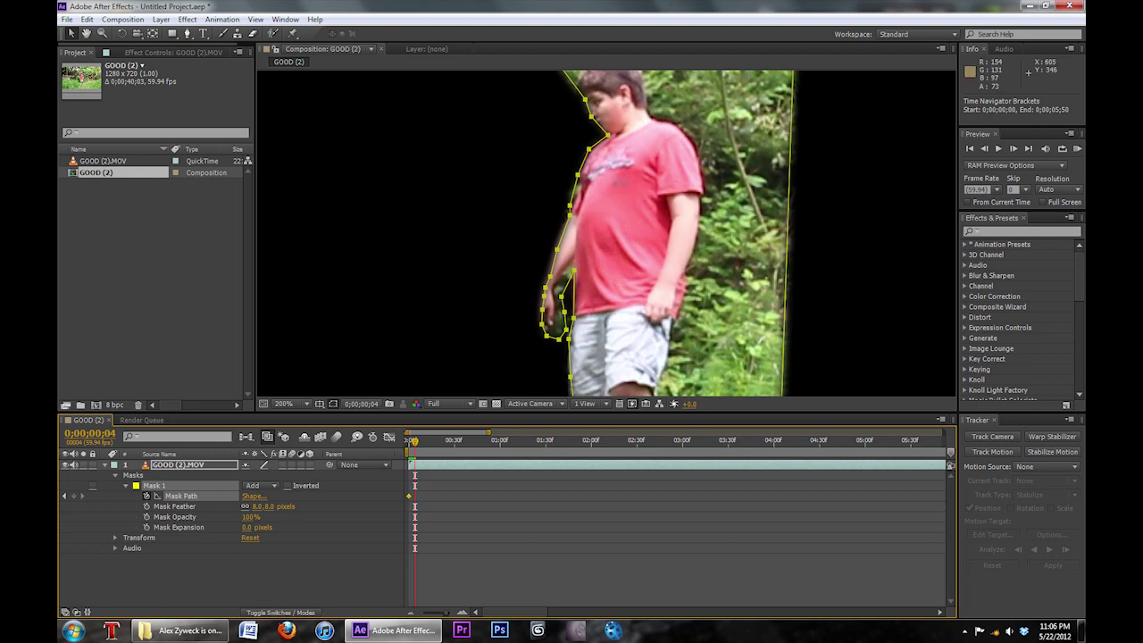
key(Left)
key(Left)
key(Left)
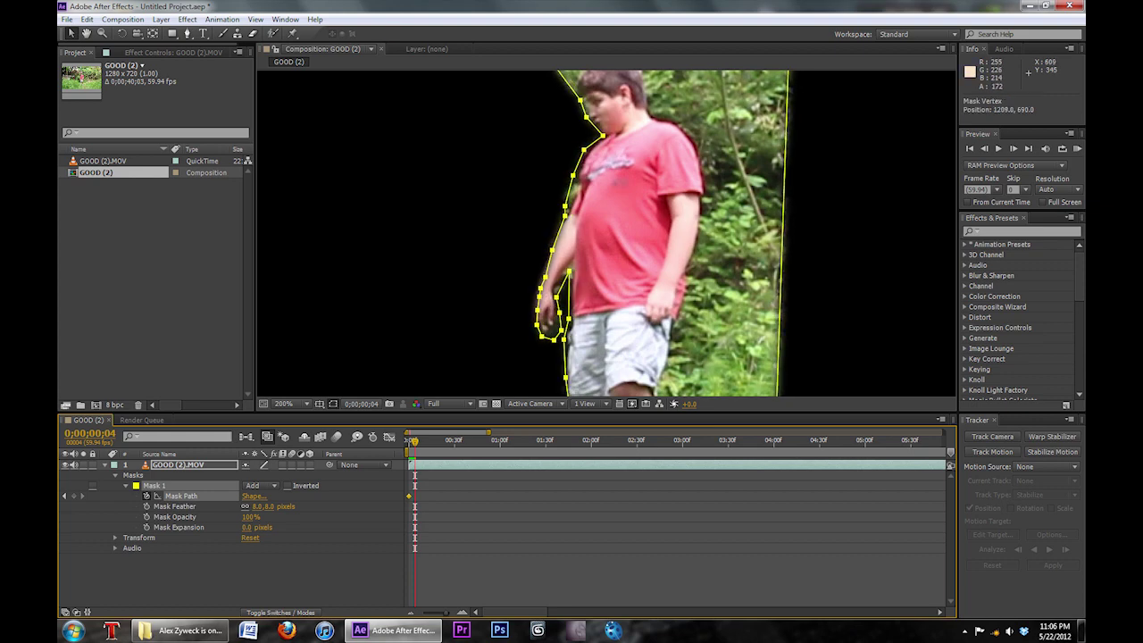
key(ctrl+z)
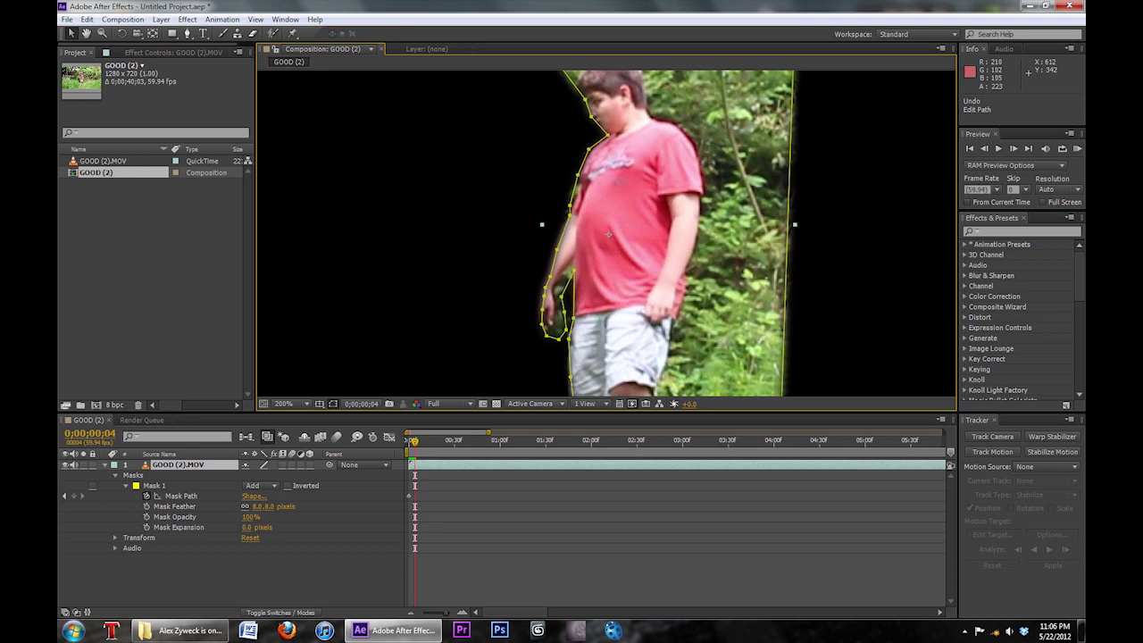
- Reshape Mask 1 at 0;00;00;04 by moving its vertices to follow the swinging forearm and the outline of the hand
click(566, 215)
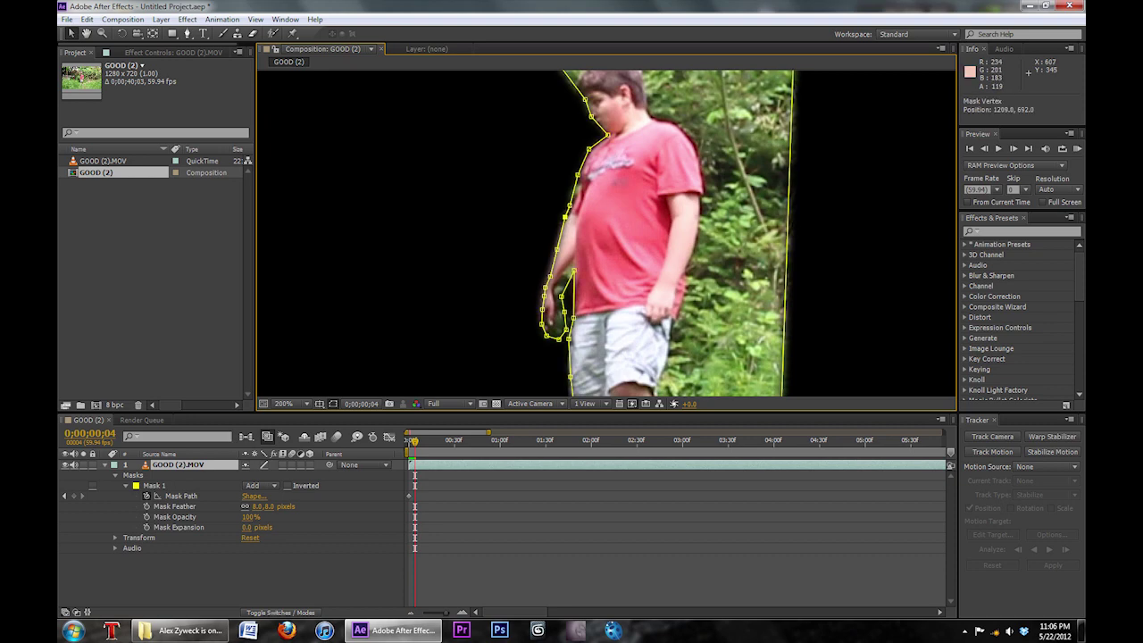
click(564, 230)
drag(557, 250, 537, 277)
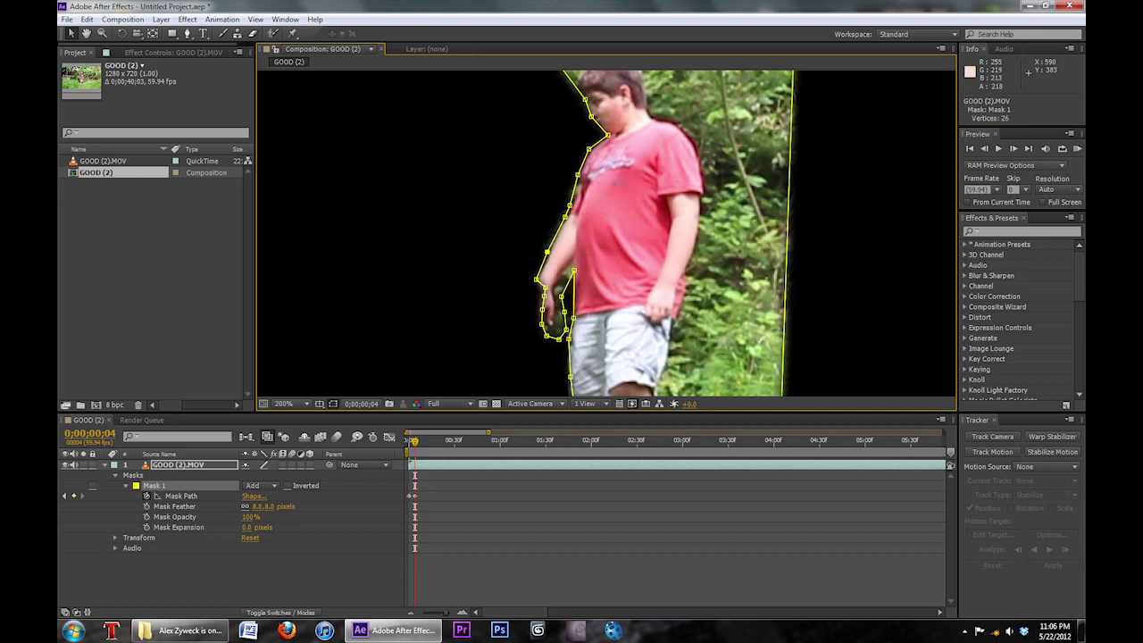
drag(536, 279, 529, 314)
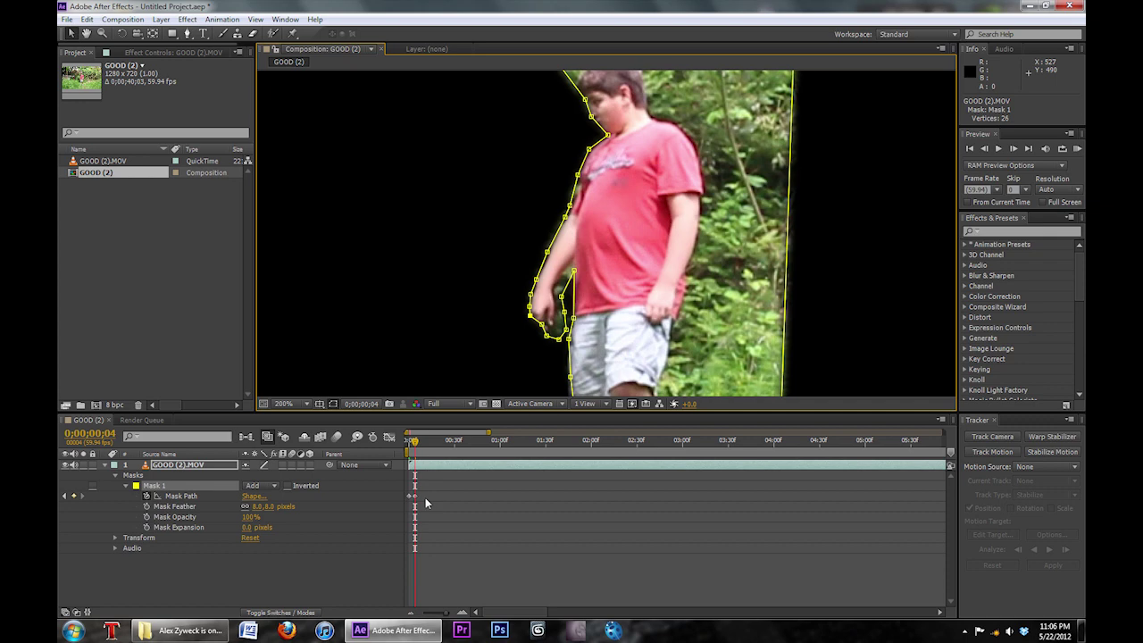
drag(534, 323, 534, 331)
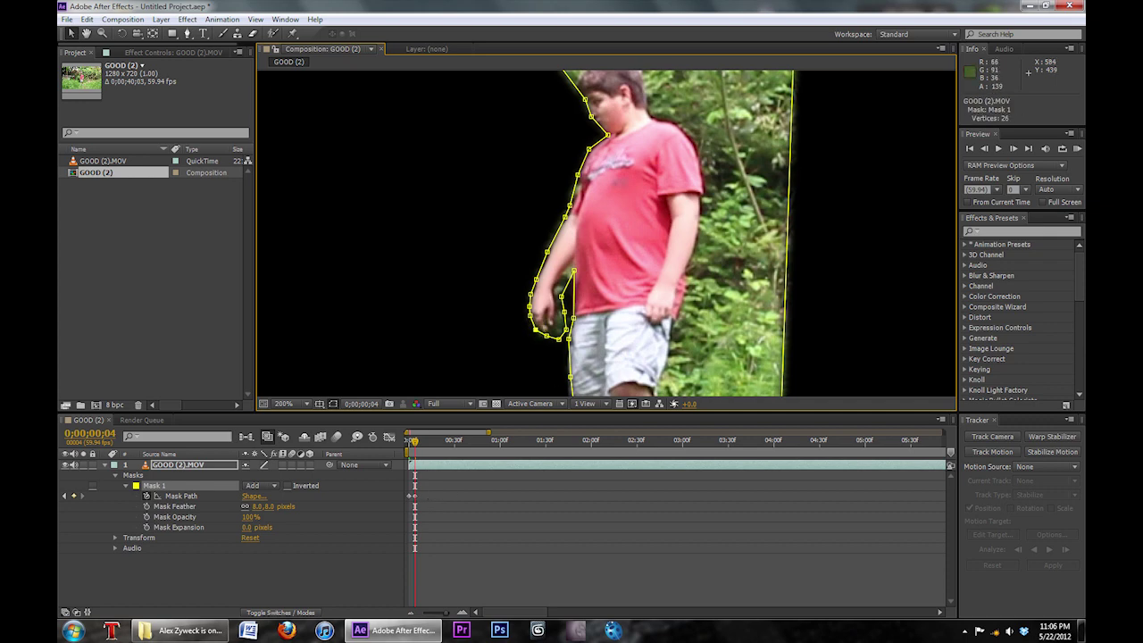
drag(559, 337, 552, 295)
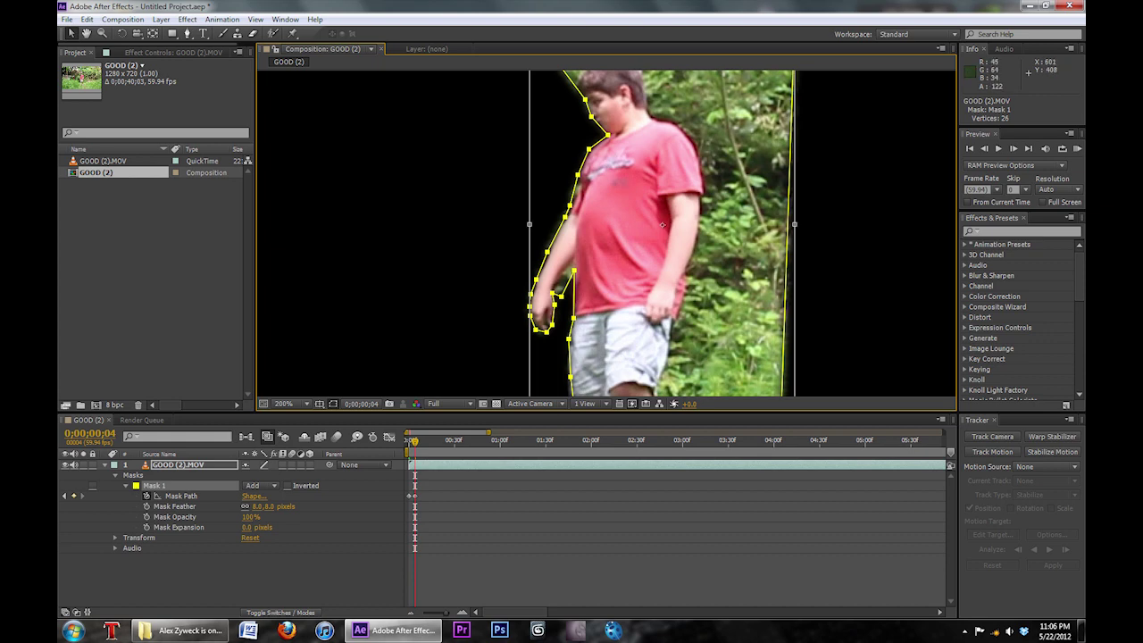
- Deselect the layer and step back frame by frame to check how the mask follows the arm between keyframes
click(404, 426)
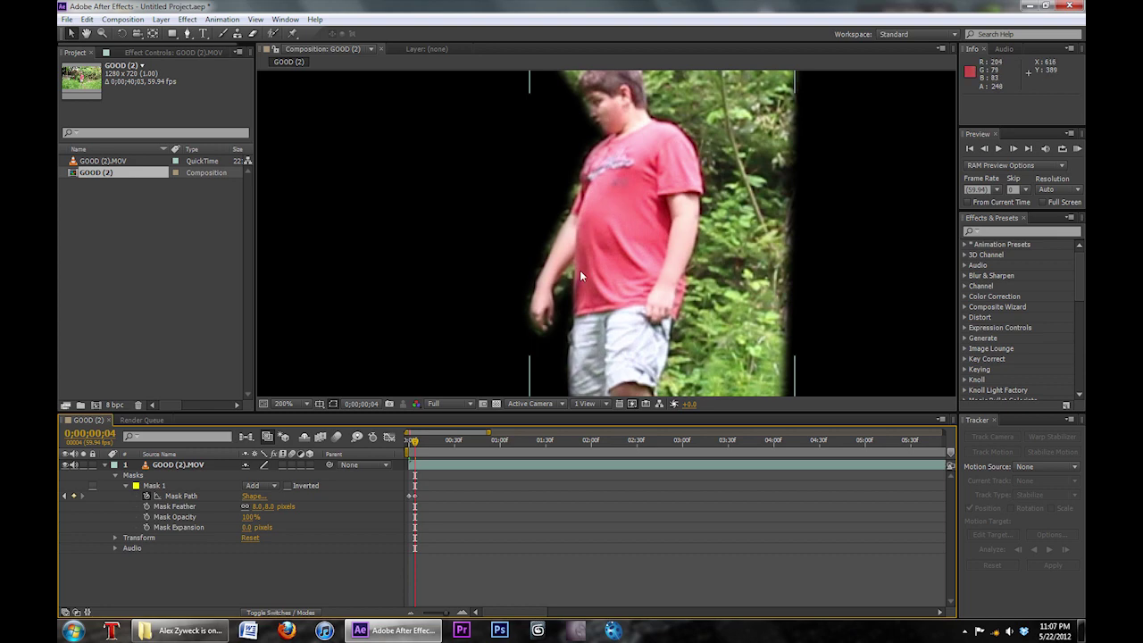
key(Page_Up)
key(Page_Up)
key(Page_Up)
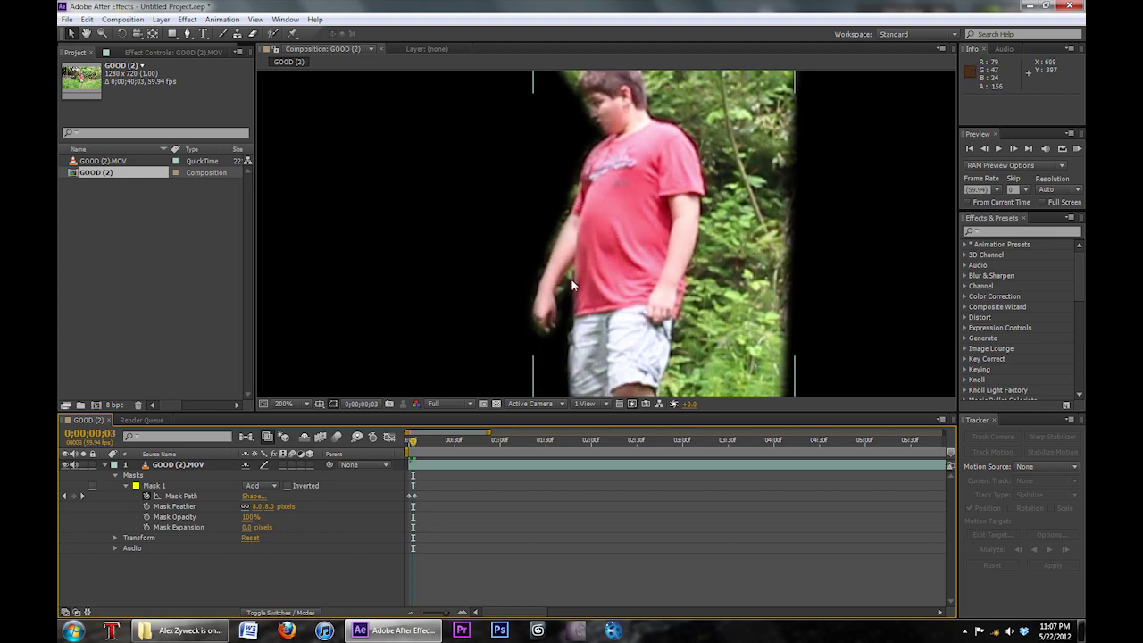
- Select Mask 1 and step back and forth between 0;00;00;00 and 0;00;00;05 to examine how its path interpolates between the keyframes
click(152, 485)
key(Page_Down)
key(Page_Up)
key(Page_Down)
key(Page_Up)
key(Page_Down)
key(Page_Up)
key(Page_Down)
key(Page_Up)
key(Page_Down)
key(Page_Up)
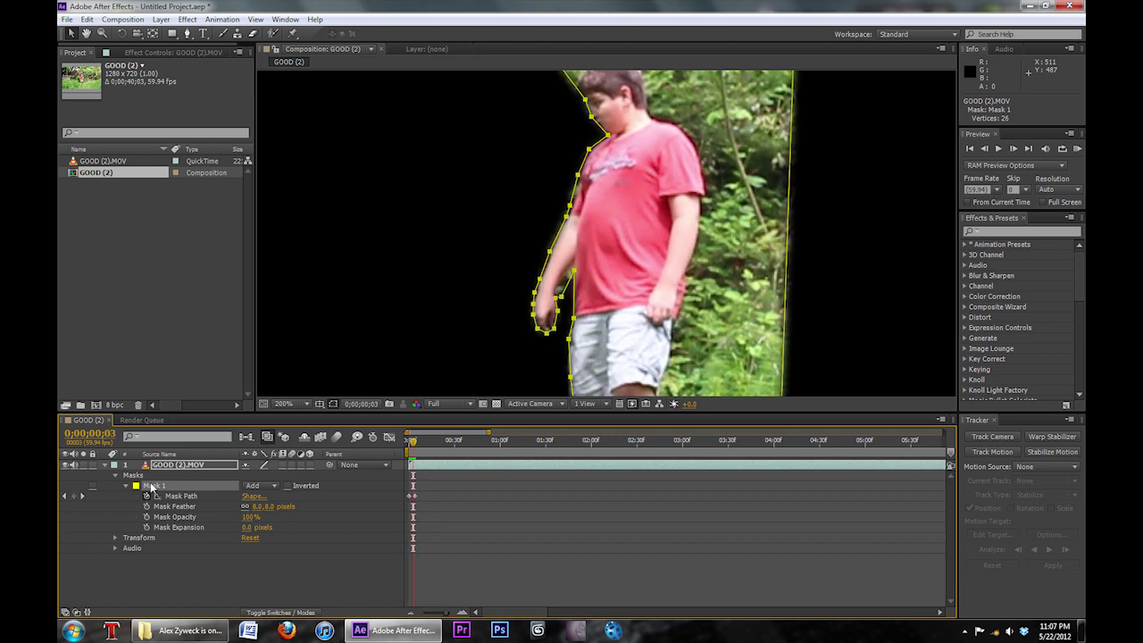
key(Page_Down)
key(Page_Up)
key(Page_Up)
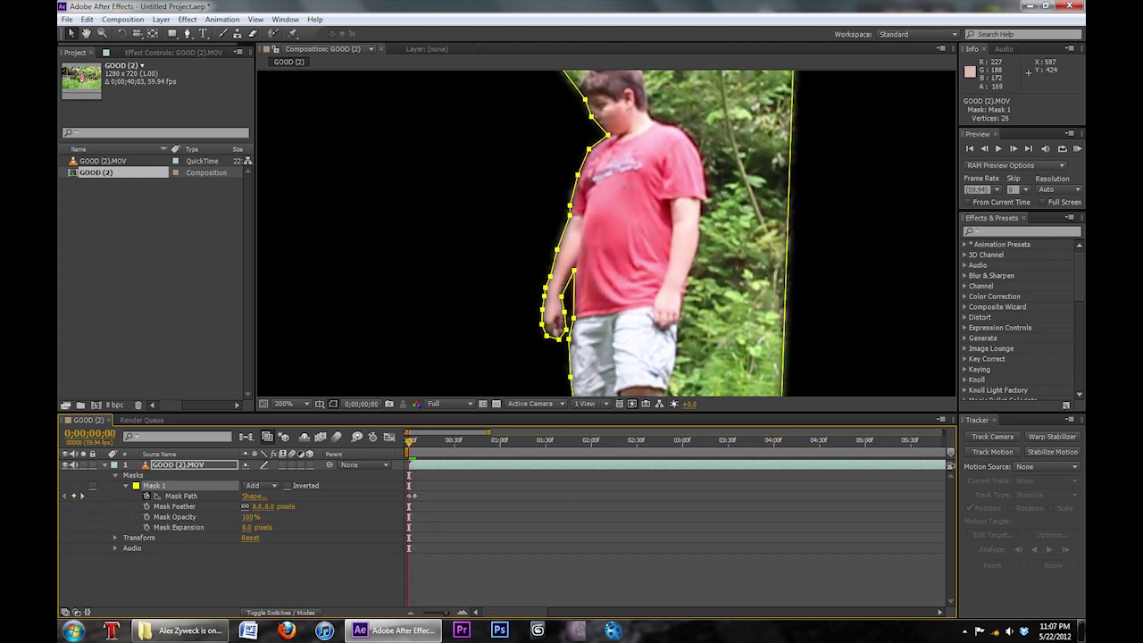
key(Page_Down)
key(Page_Down)
key(Page_Down)
key(Page_Down)
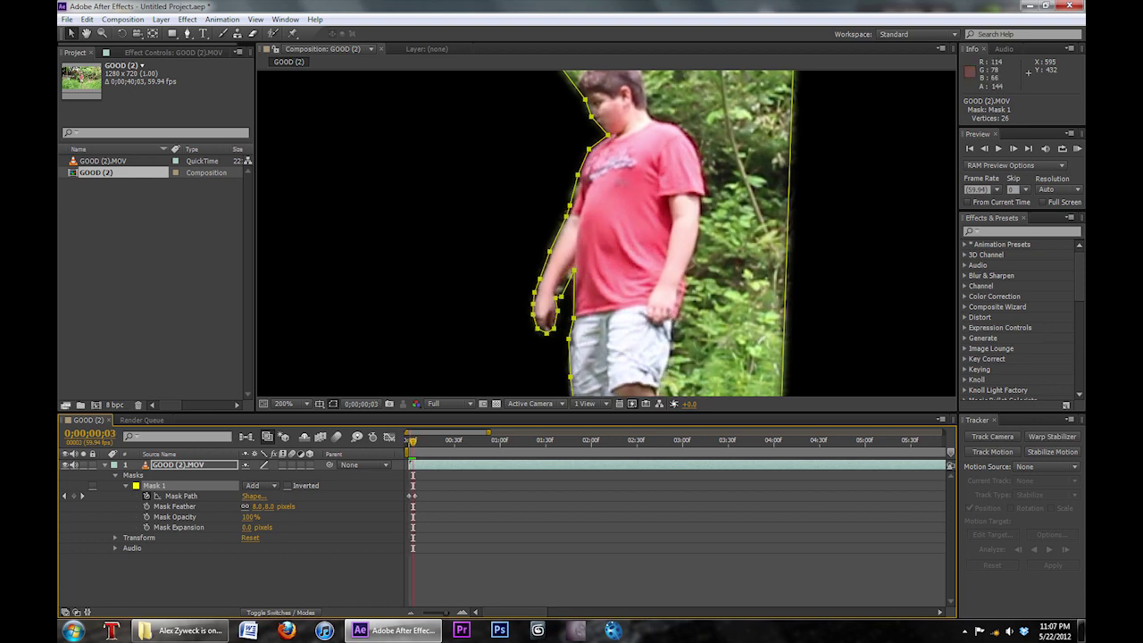
key(Page_Down)
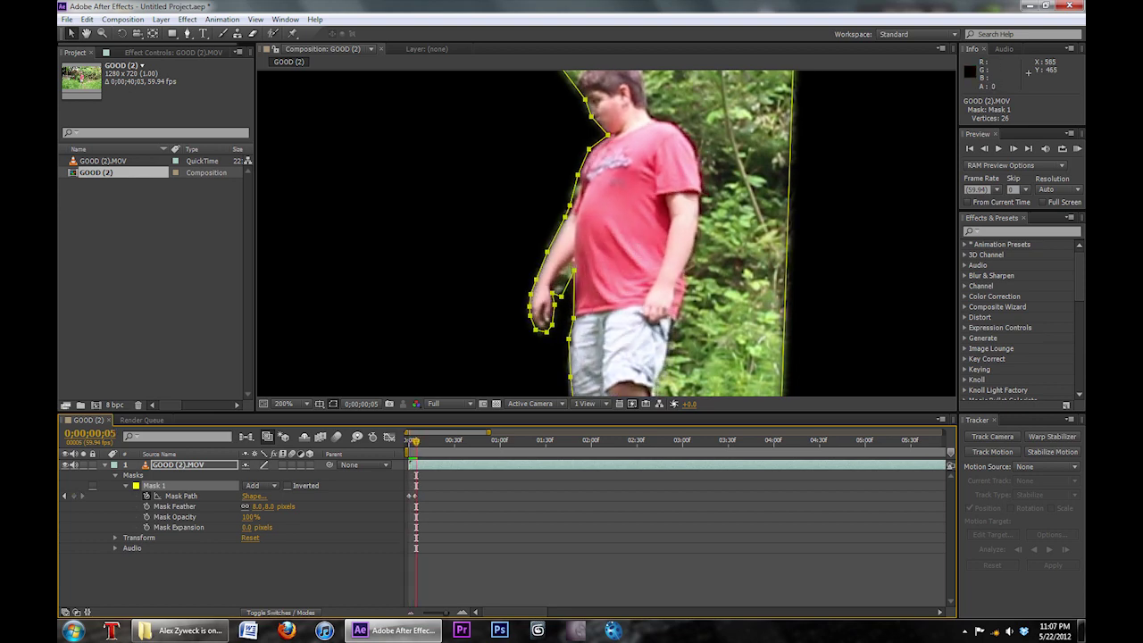
key(Page_Up)
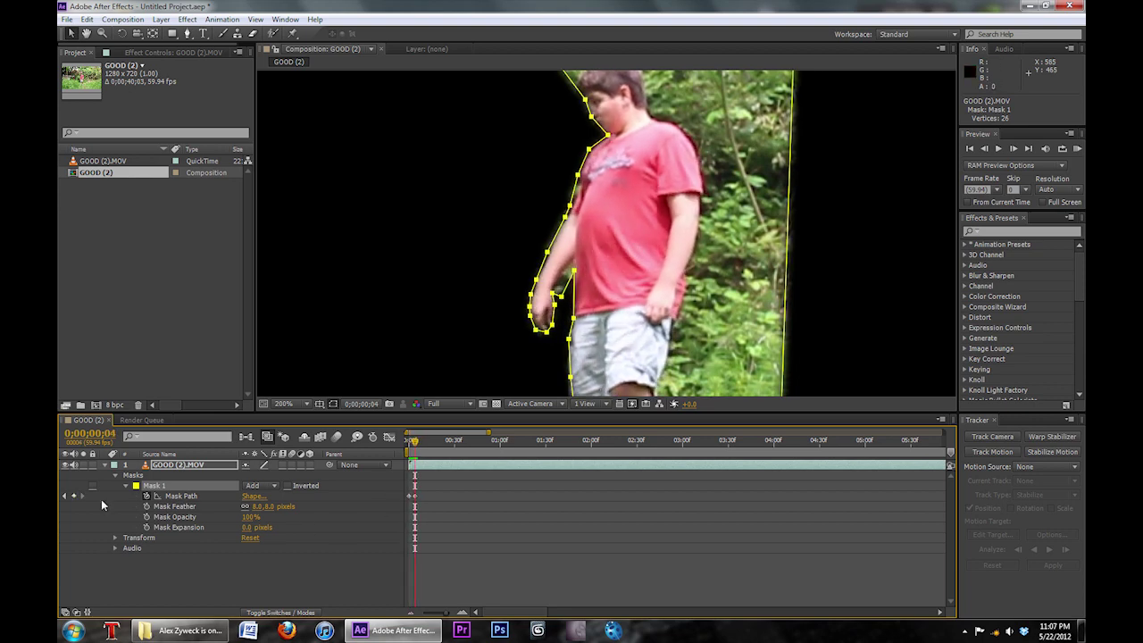
- Step past the last Mask Path keyframe to 0;00;00;09 and back to 0;00;00;05, checking the mask against the moving hand
key(Page_Down)
key(Page_Down)
key(Page_Down)
key(Page_Down)
key(Page_Down)
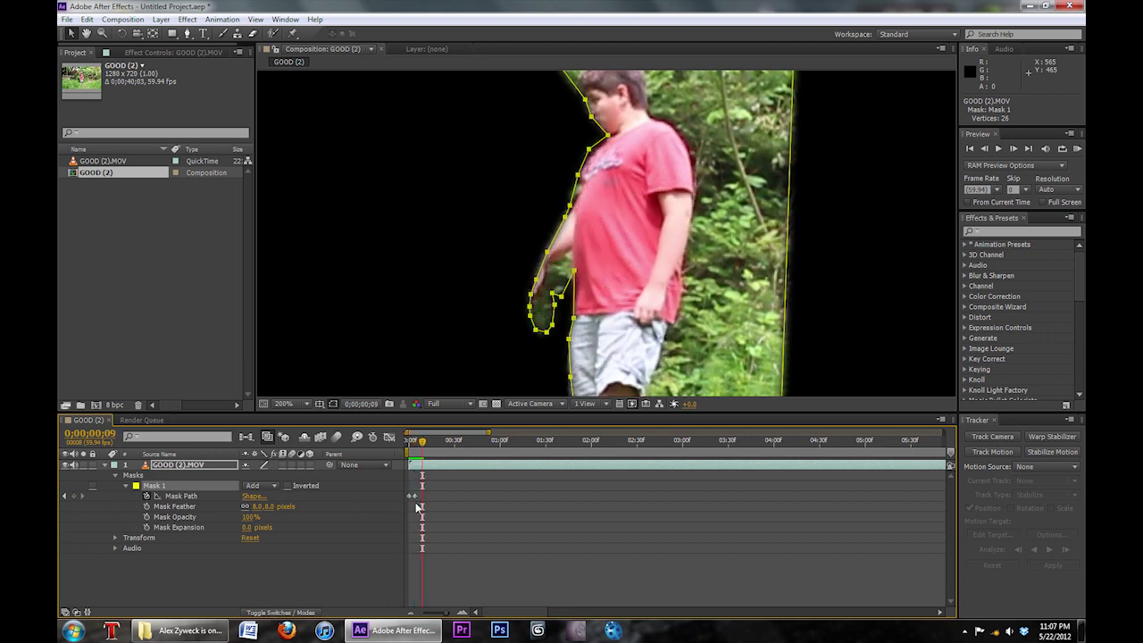
key(Page_Up)
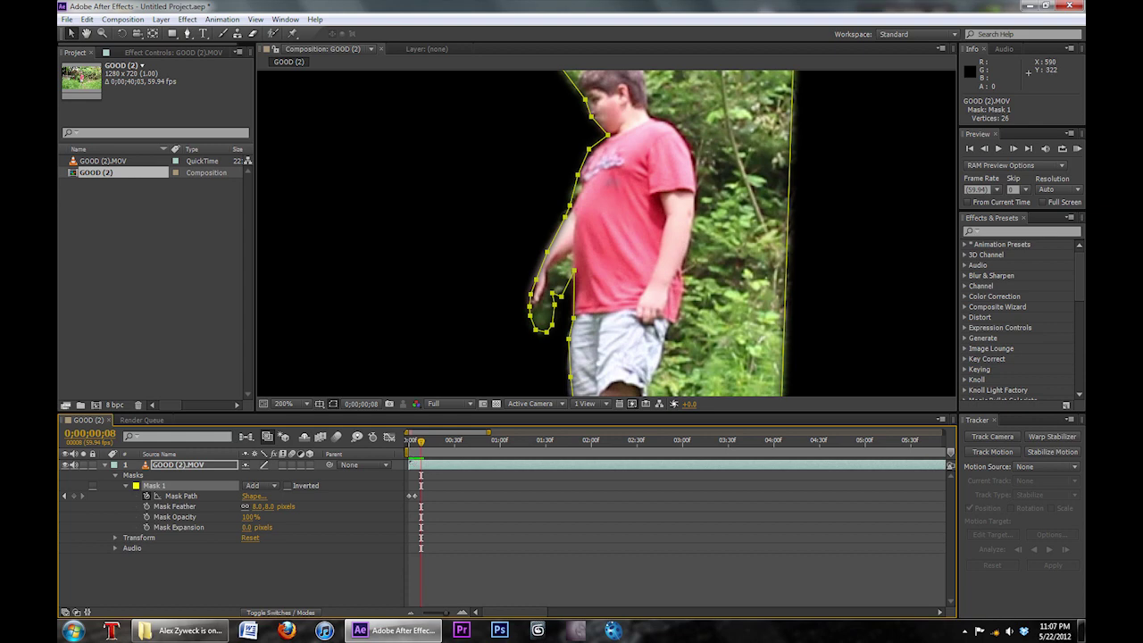
key(Page_Up)
key(Page_Up)
key(Page_Up)
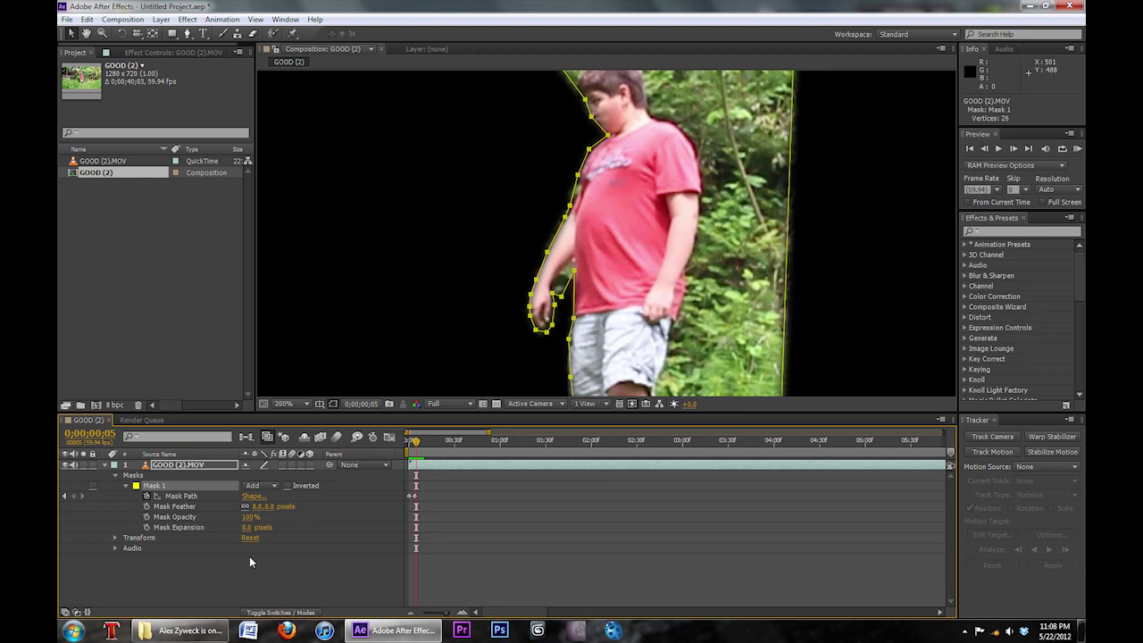
- Keyframe Mask 1's feather from 0;00;00;05, setting it to 64 pixels at 0;00;00;11, and preview the change at 0;00;00;08
click(179, 498)
click(187, 507)
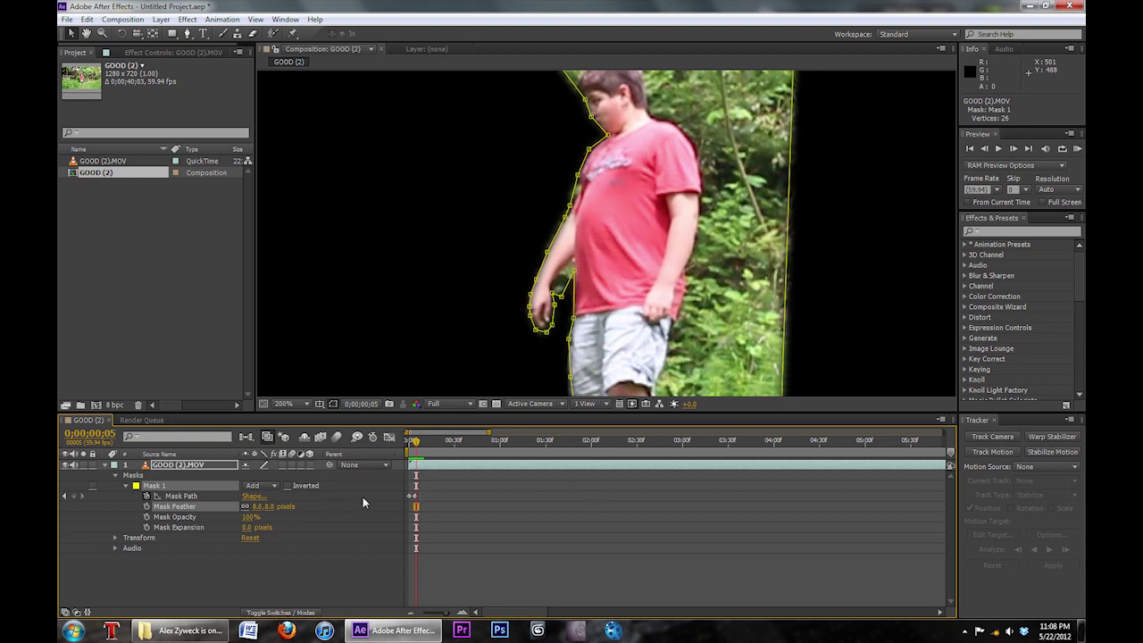
click(147, 506)
drag(416, 443, 425, 445)
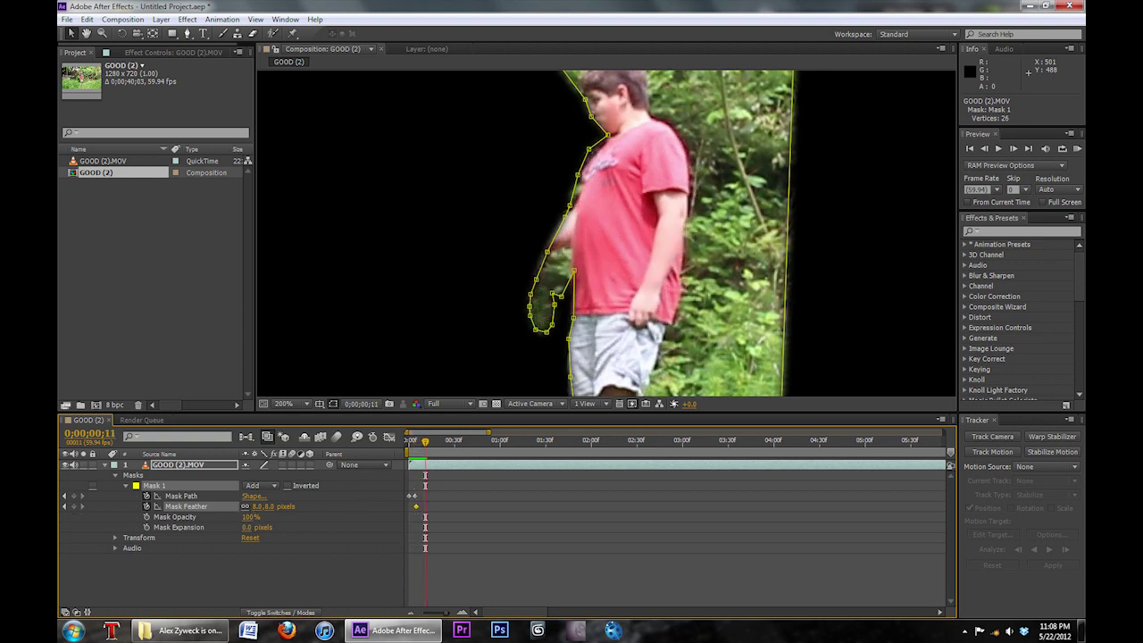
drag(258, 506, 317, 511)
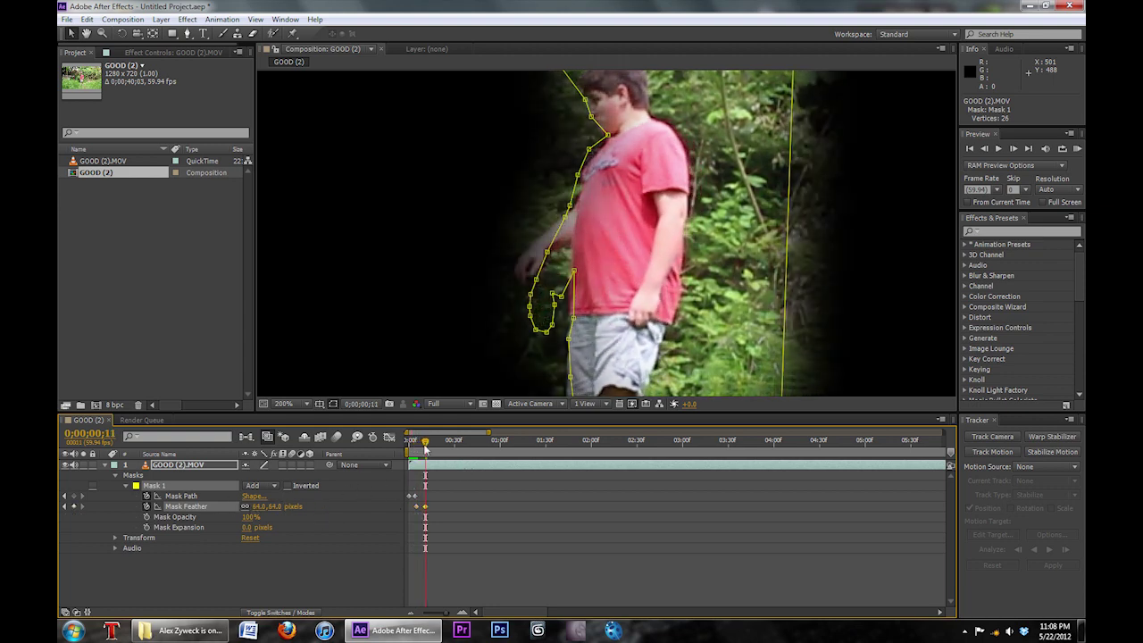
drag(425, 448, 420, 448)
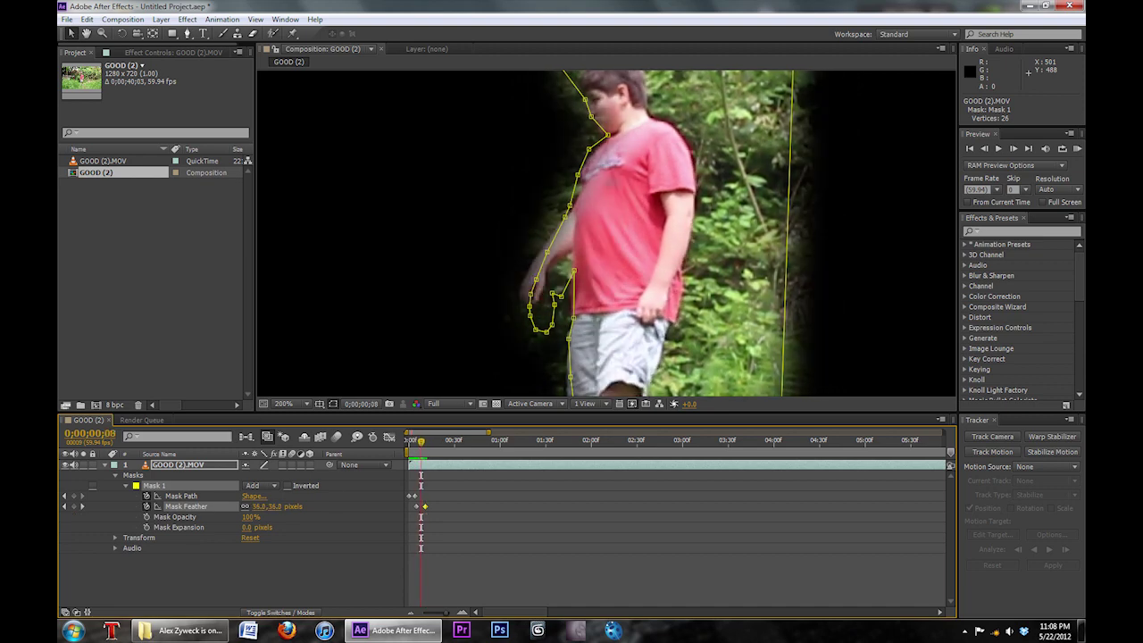
- Try adjusting Mask 1's opacity at 0;00;00;08 and deselect the layer
click(178, 517)
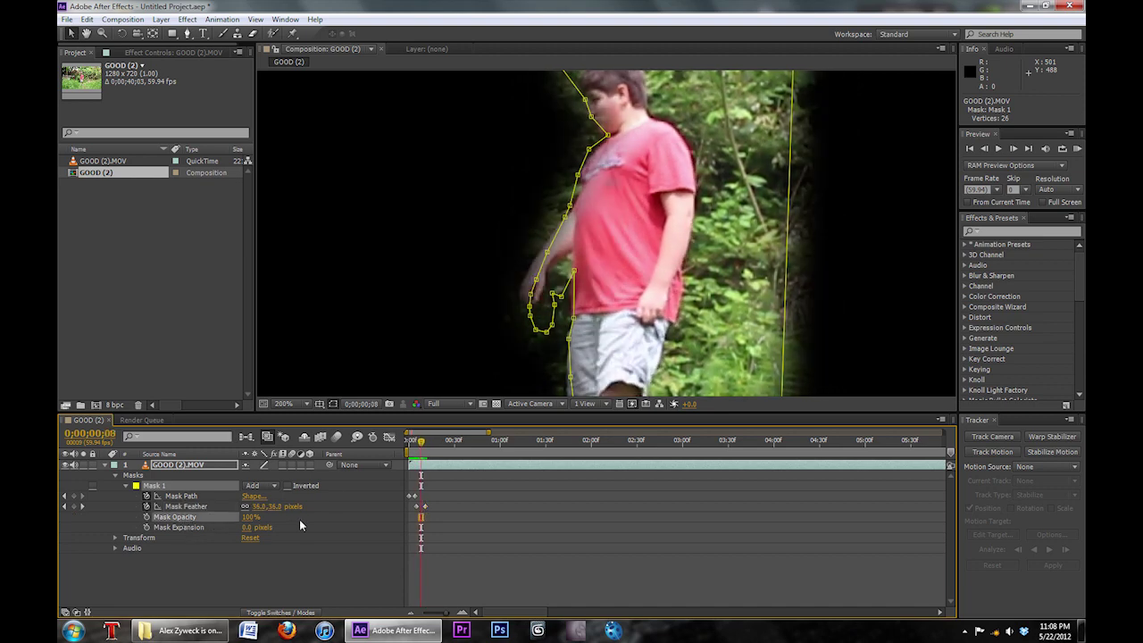
mouse_move(252, 518)
mouse_down()
mouse_move(219, 518)
mouse_move(259, 518)
mouse_up()
click(251, 527)
click(240, 548)
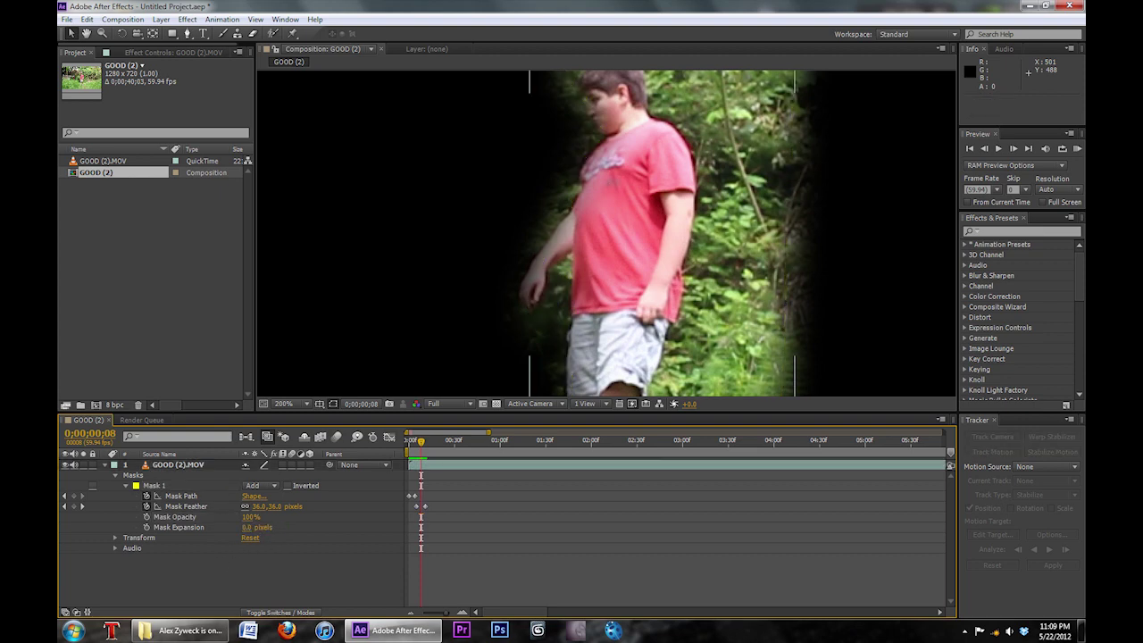
- Set Mask 1's Mask Expansion to 3 pixels
click(182, 496)
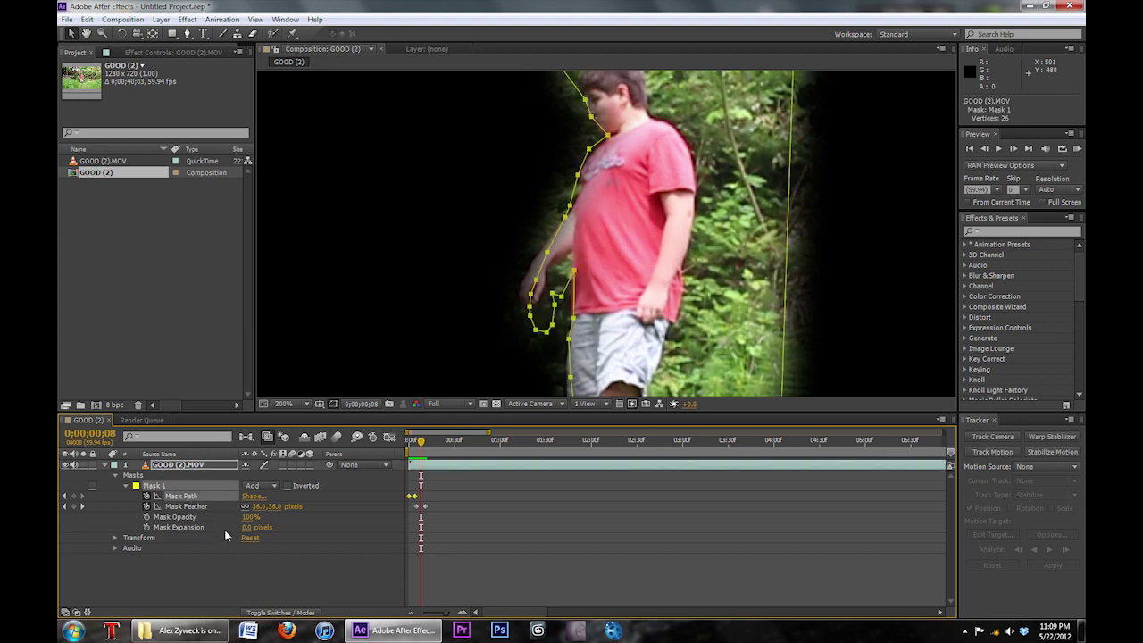
click(249, 534)
drag(253, 531, 195, 532)
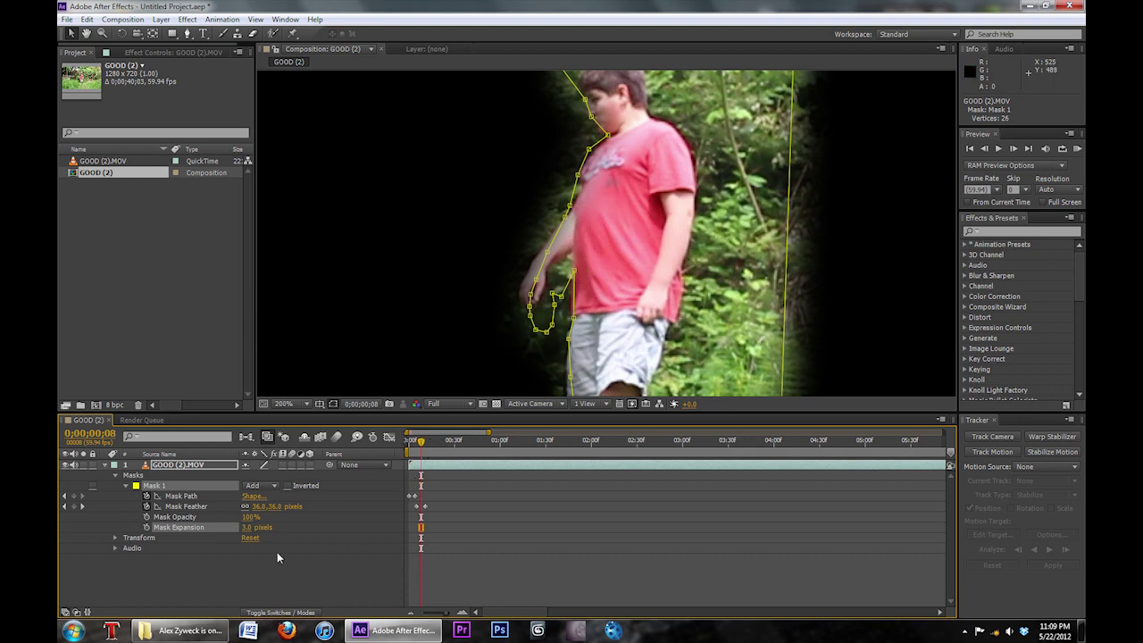
- Import used for clean plate.MOV into the project from the clip's footage folder under Projects, Fabulous Turtle on the Video (D:) drive
click(73, 630)
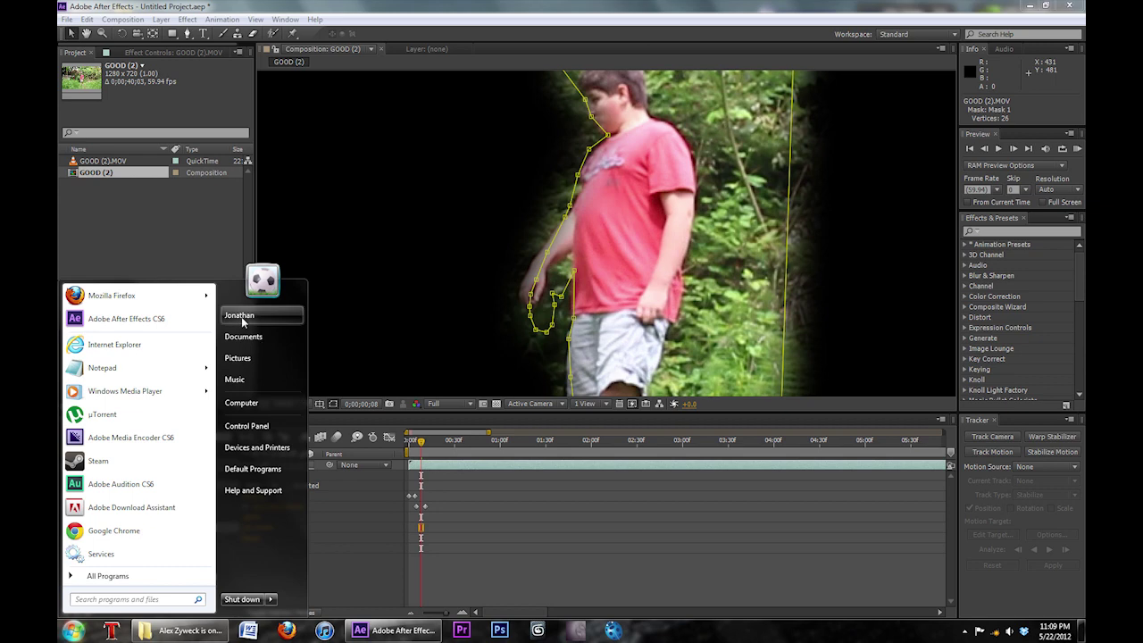
click(241, 403)
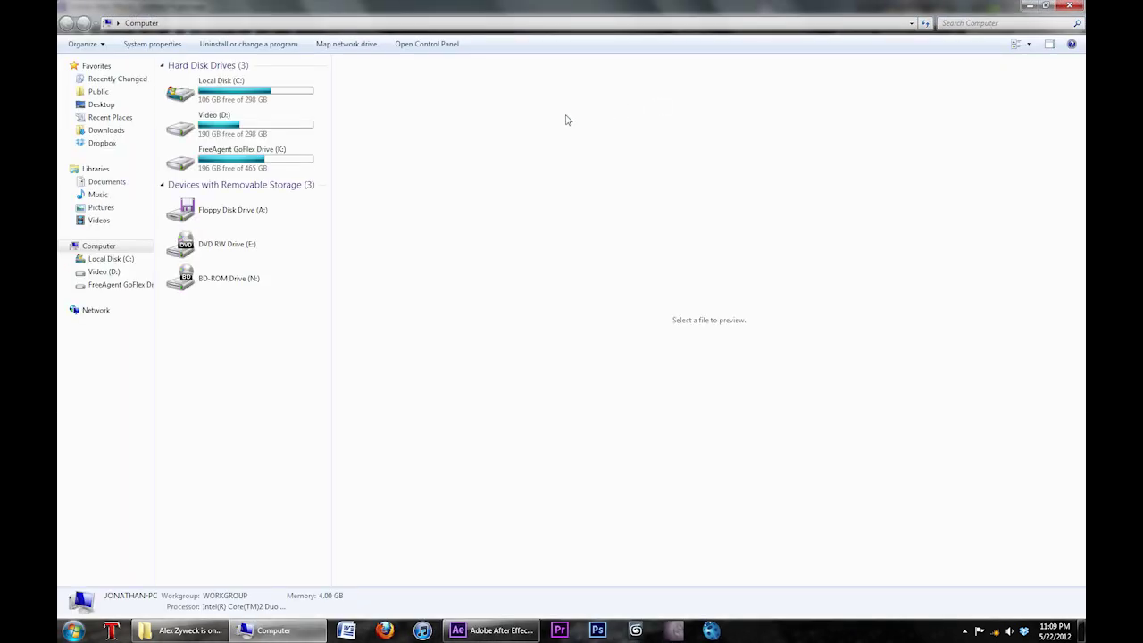
double_click(268, 127)
double_click(236, 93)
double_click(217, 92)
double_click(217, 80)
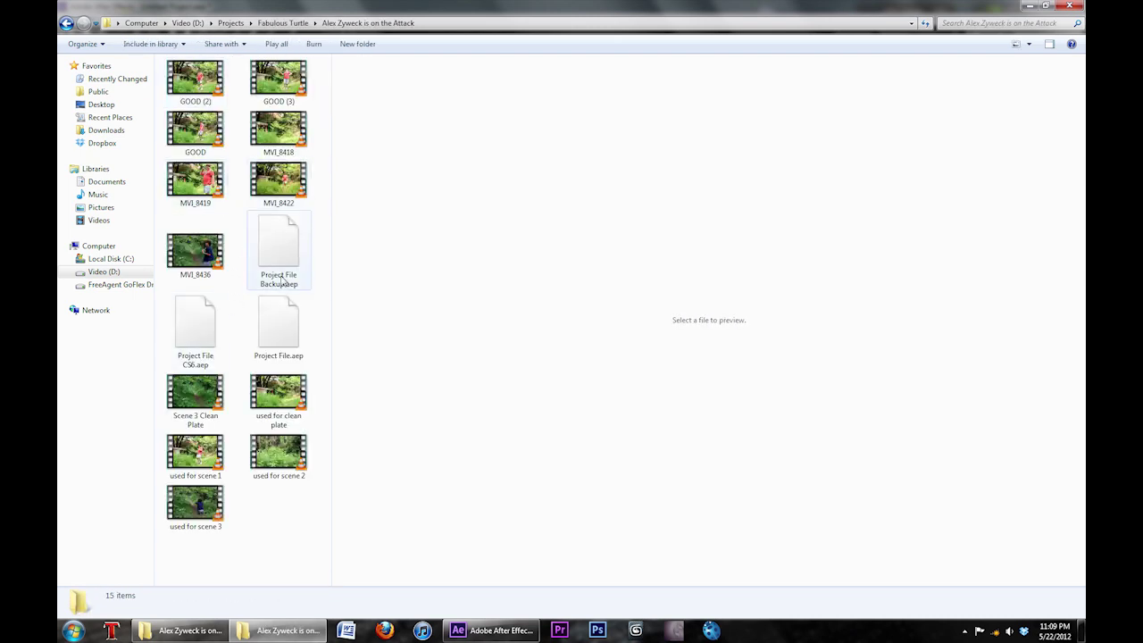
drag(279, 393, 189, 232)
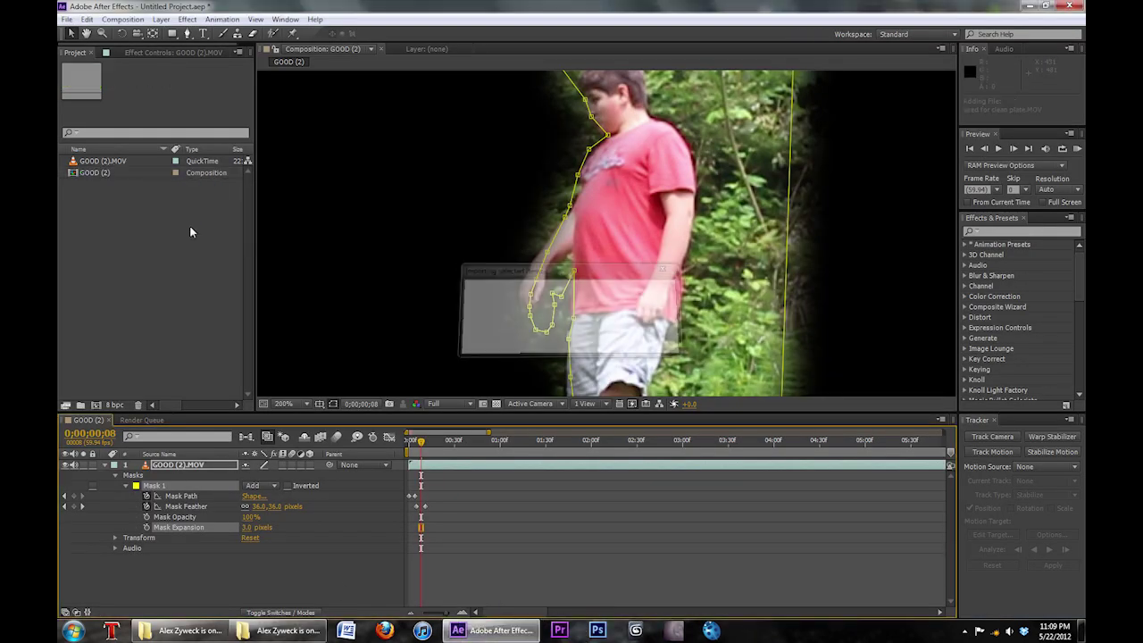
- Place used for clean plate.MOV beneath the GOOD (2).MOV layer and view the composite at 0;00;01;47
drag(122, 160, 202, 570)
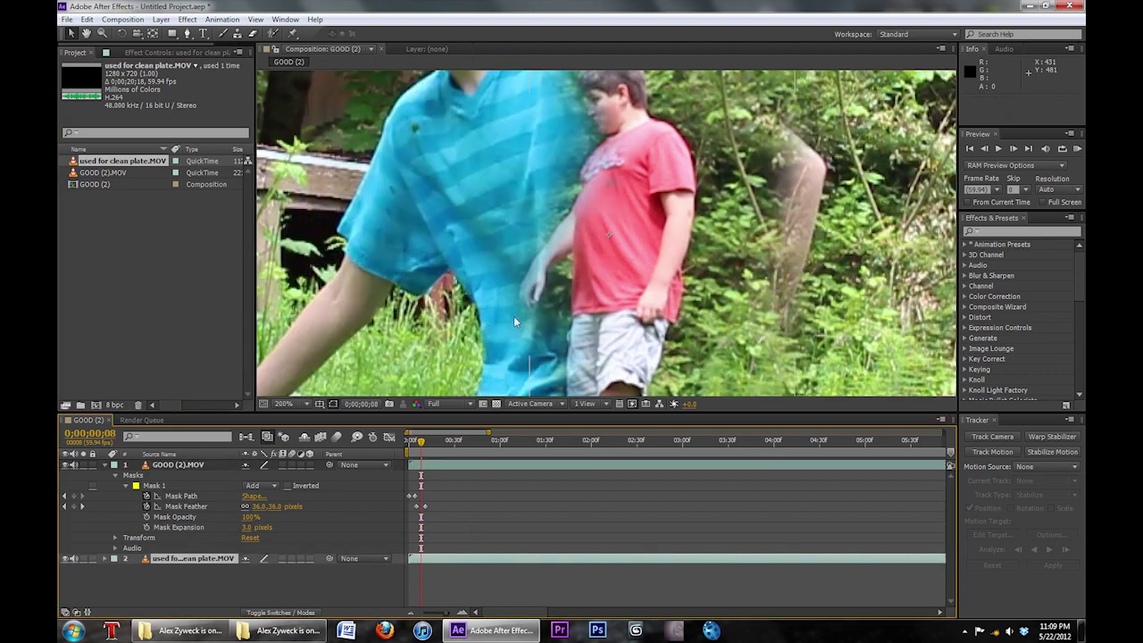
scroll(528, 220, down, 2)
scroll(529, 220, up, 1)
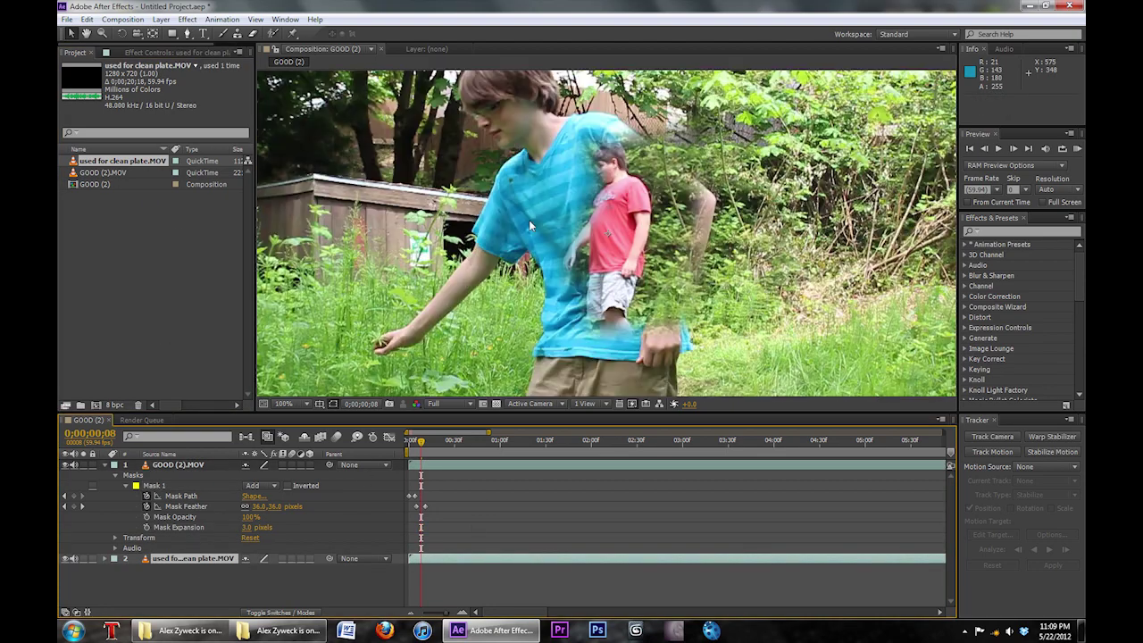
click(572, 441)
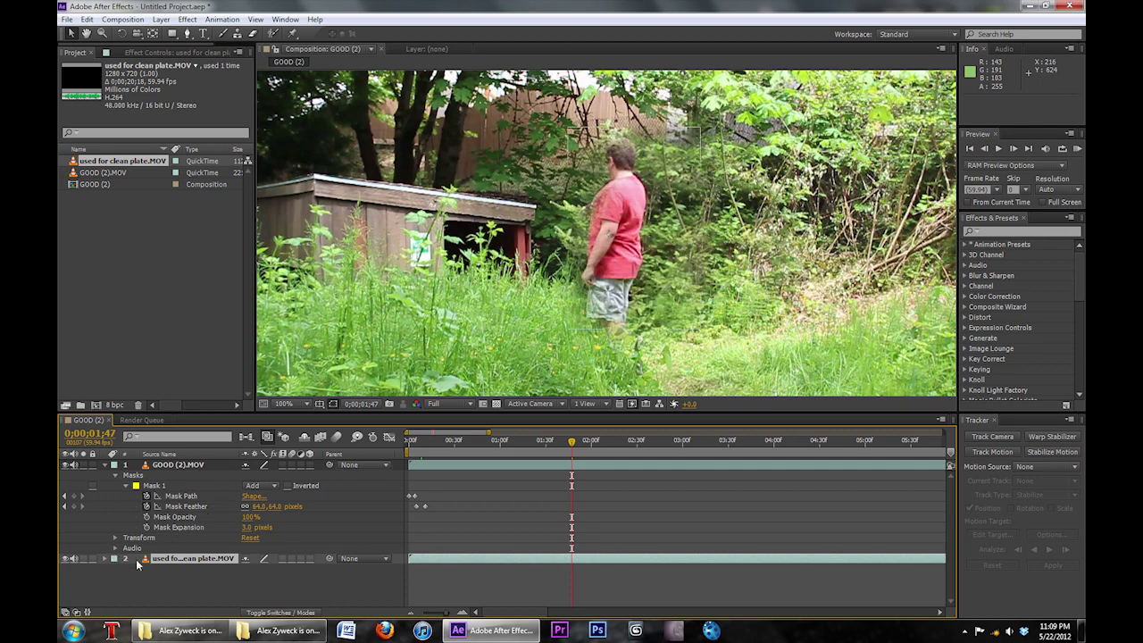
- Delete the used for clean plate.MOV layer from the composition and select Mask 1 on the GOOD (2).MOV layer
click(159, 486)
click(128, 484)
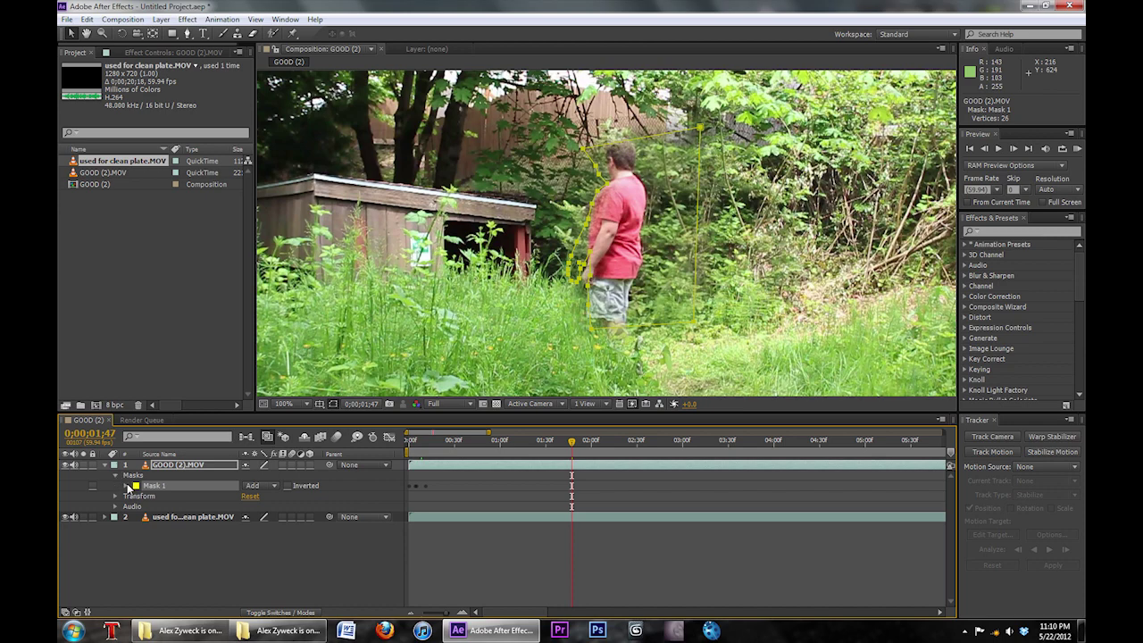
click(129, 488)
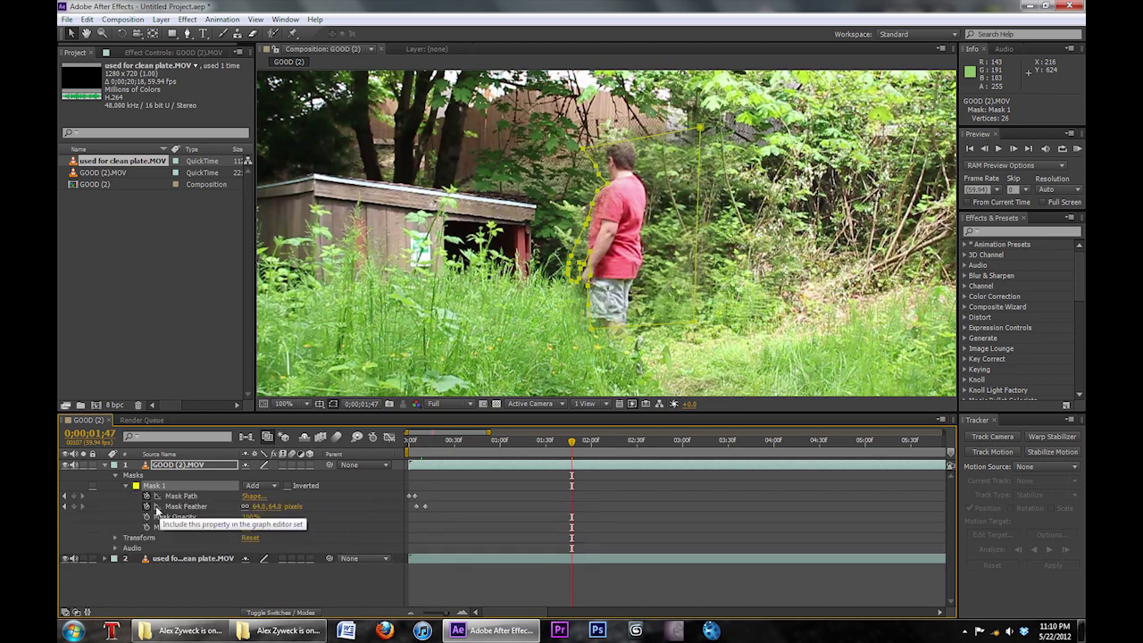
click(177, 558)
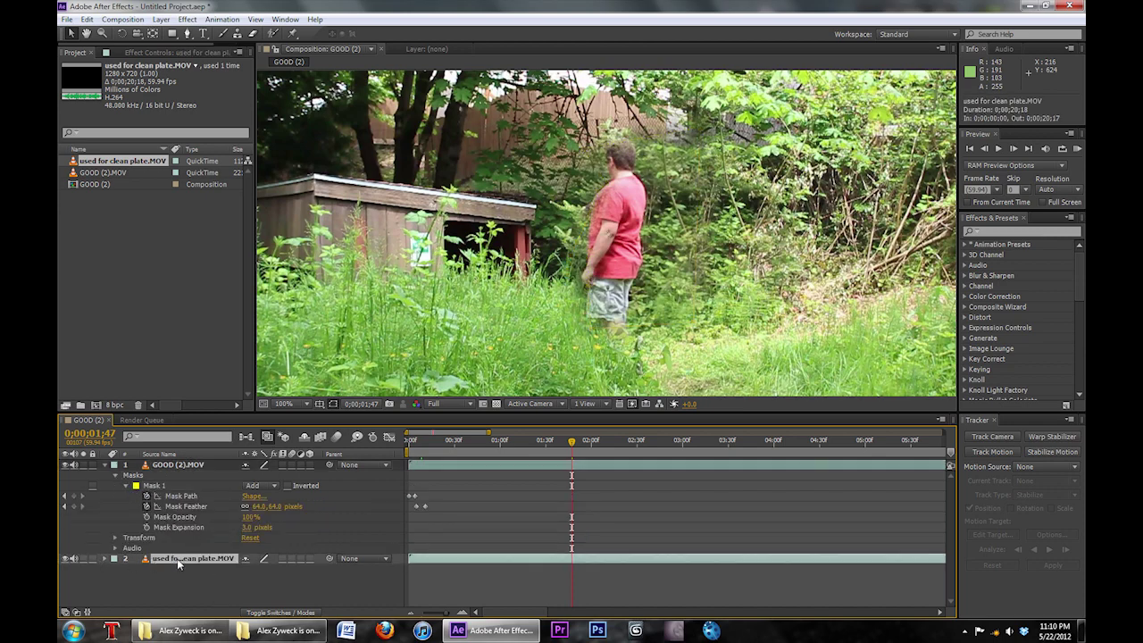
key(Delete)
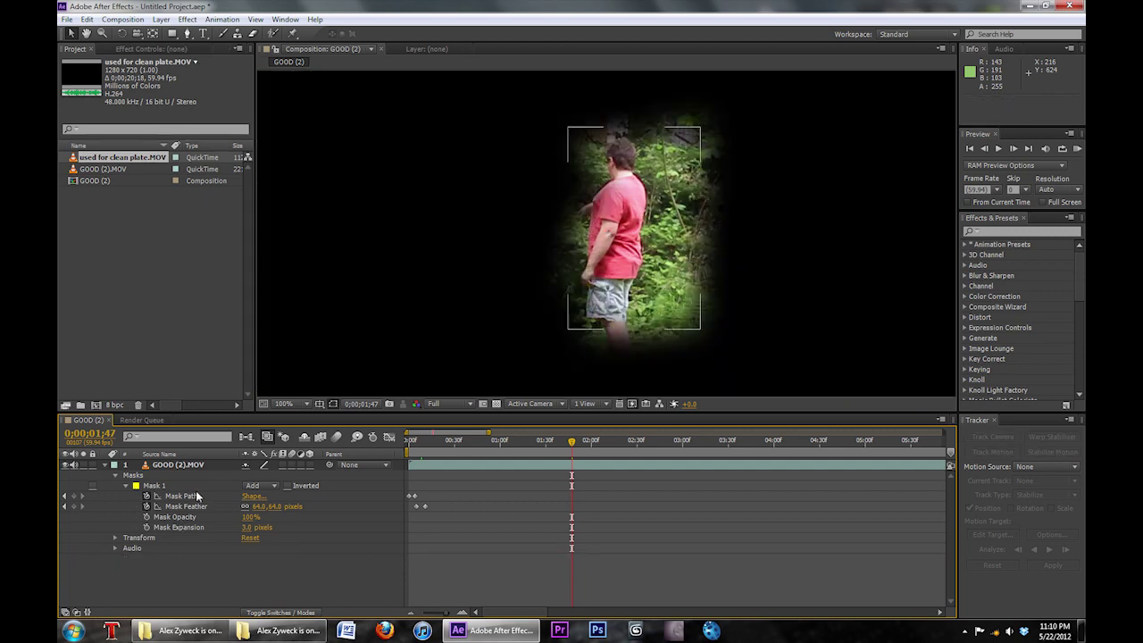
click(175, 485)
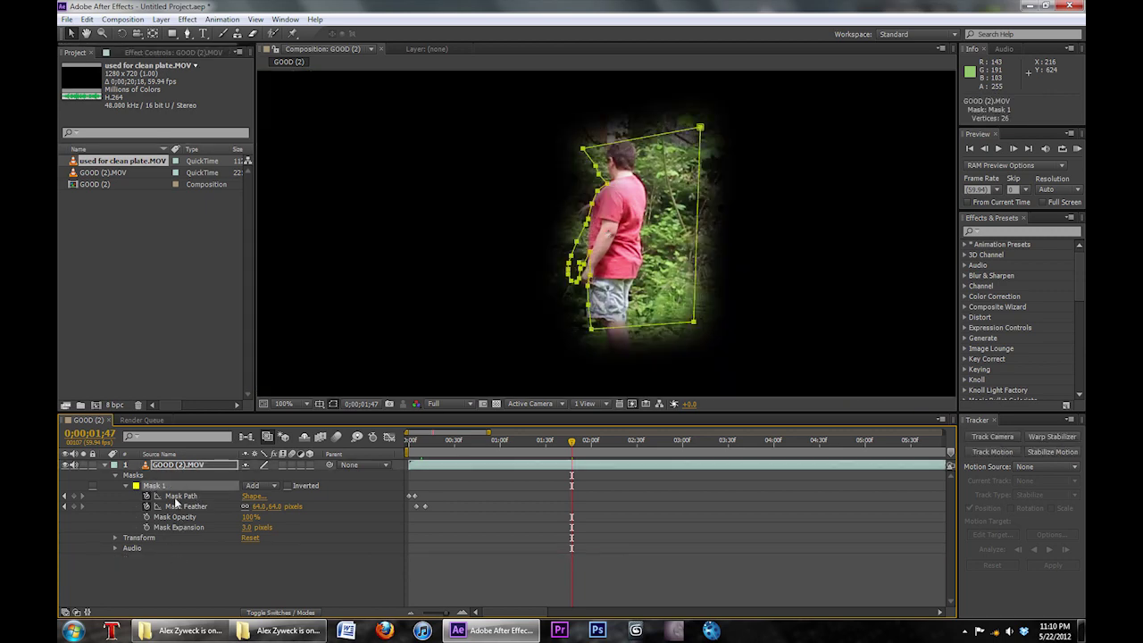